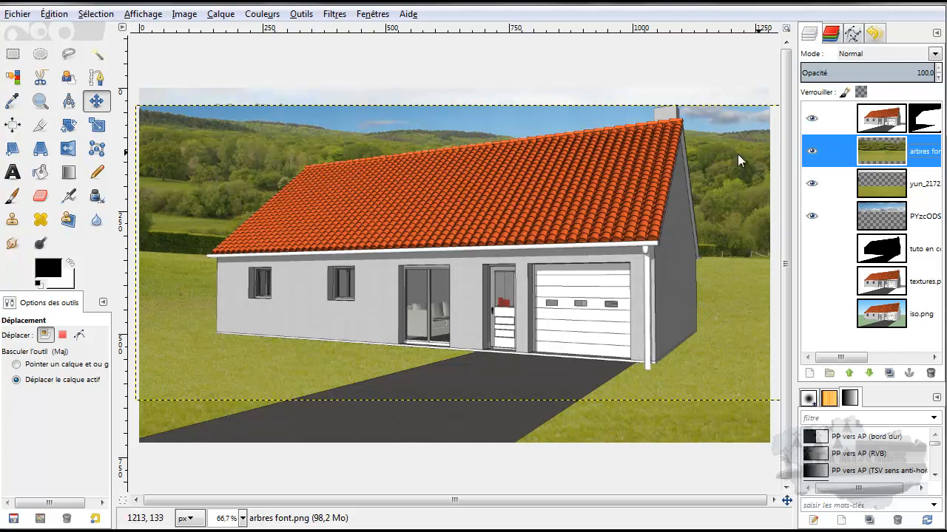
pyautogui.rightClick(884, 150)
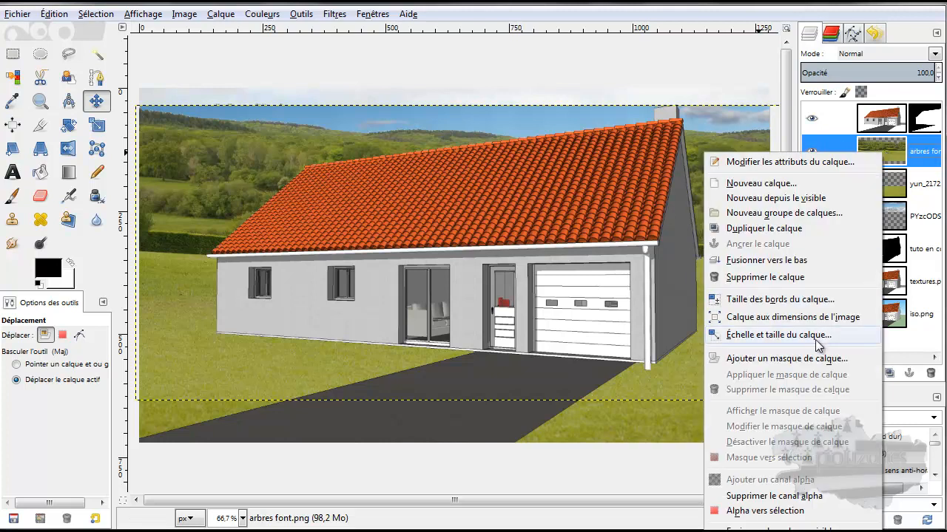
pyautogui.click(782, 361)
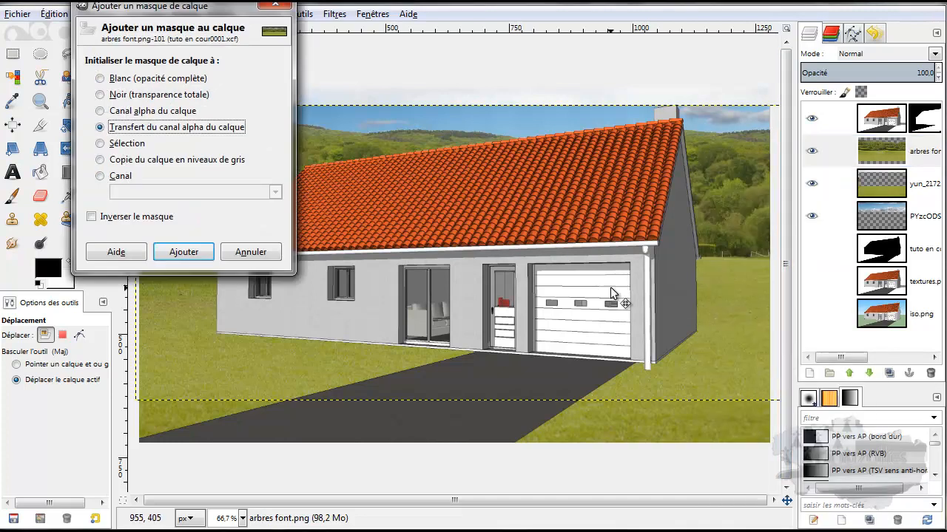
pyautogui.click(102, 78)
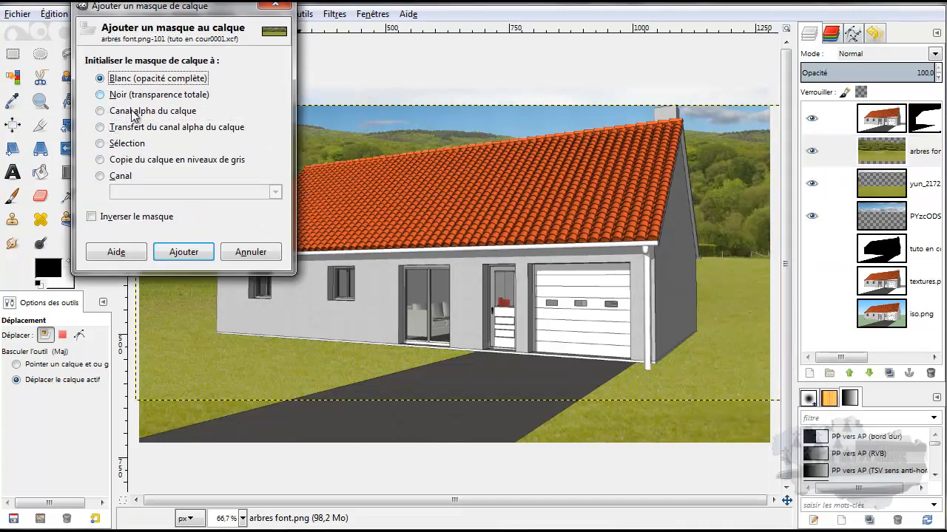
pyautogui.click(191, 257)
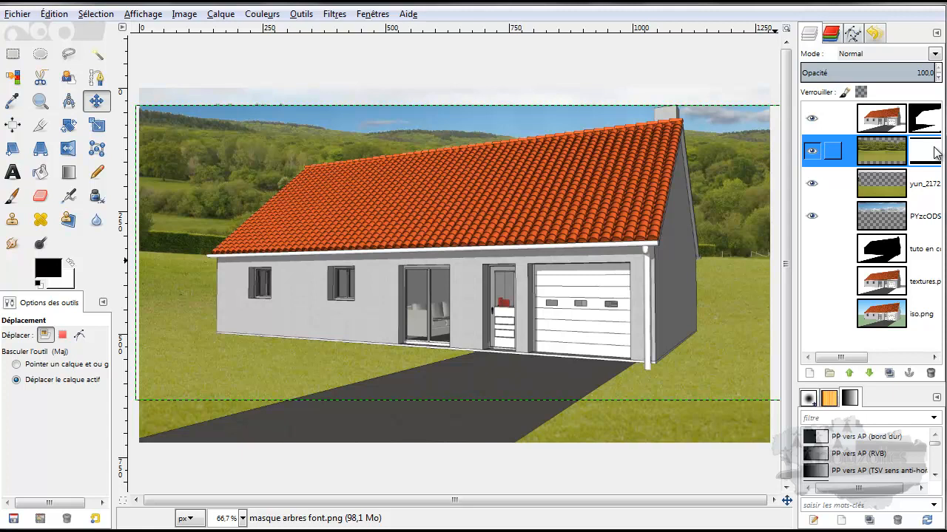
pyautogui.click(894, 191)
pyautogui.click(930, 156)
pyautogui.click(881, 147)
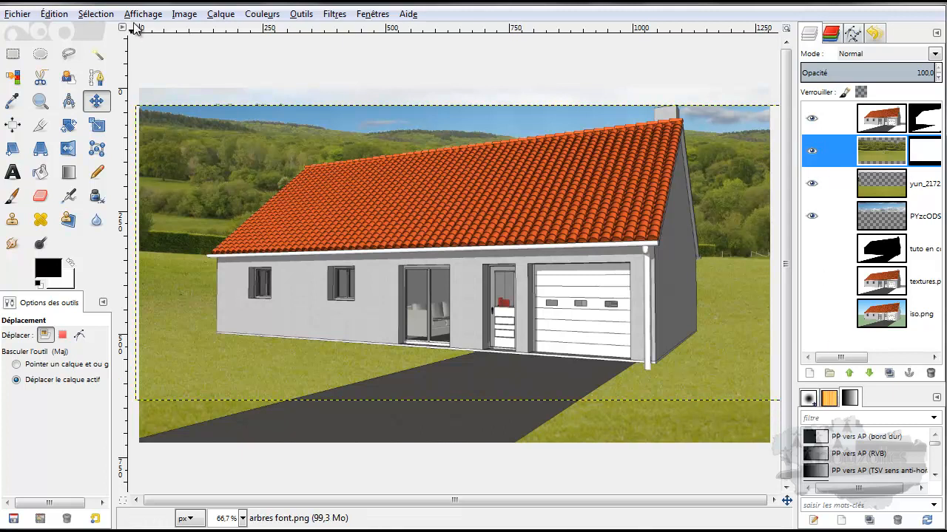
pyautogui.click(67, 15)
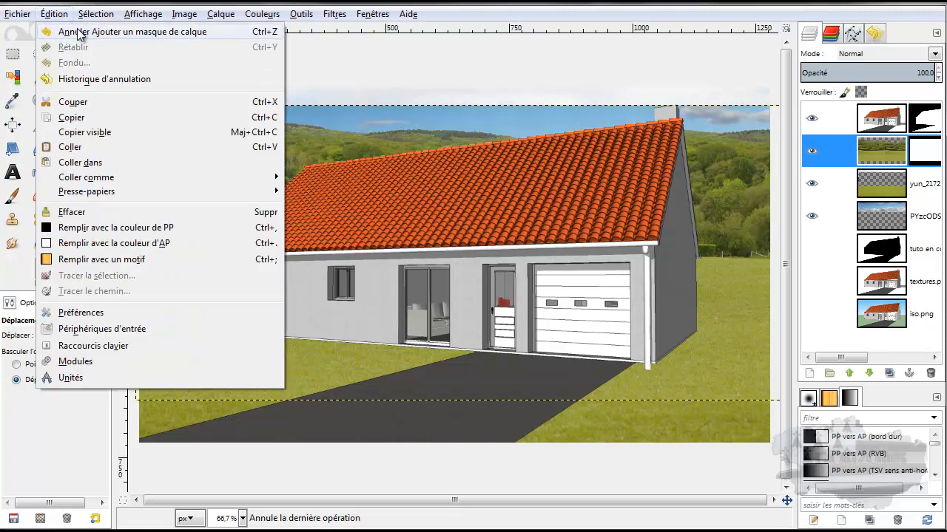
pyautogui.click(81, 36)
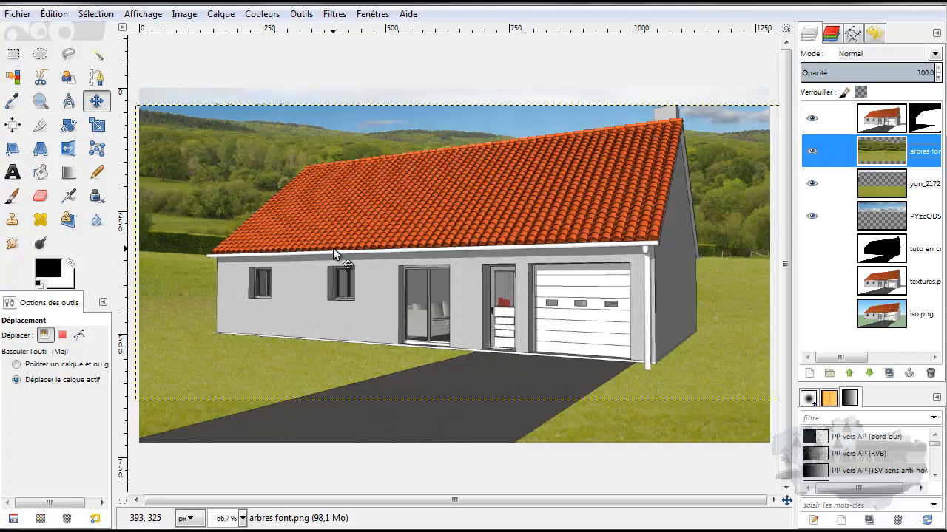
# Fit the arbres font layer to the image dimensions and add a white (full opacity) layer mask to it.
pyautogui.click(220, 14)
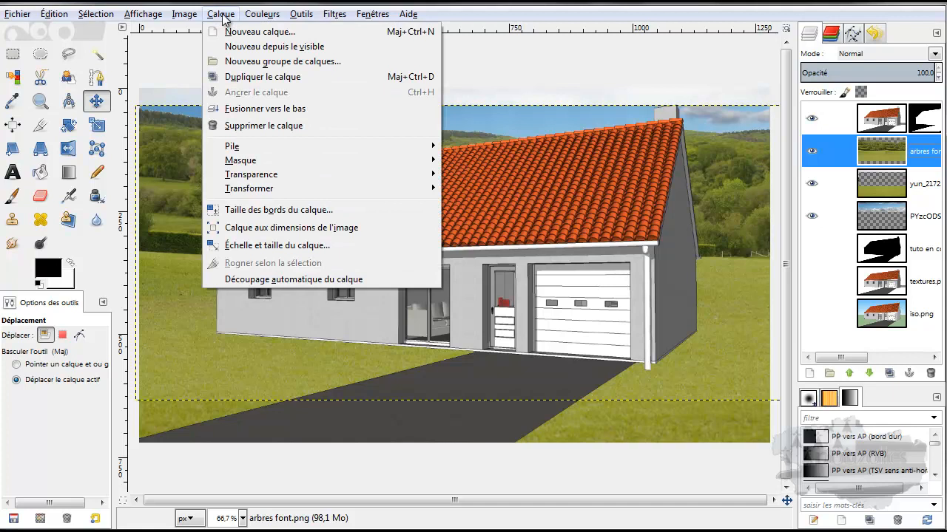
pyautogui.click(266, 228)
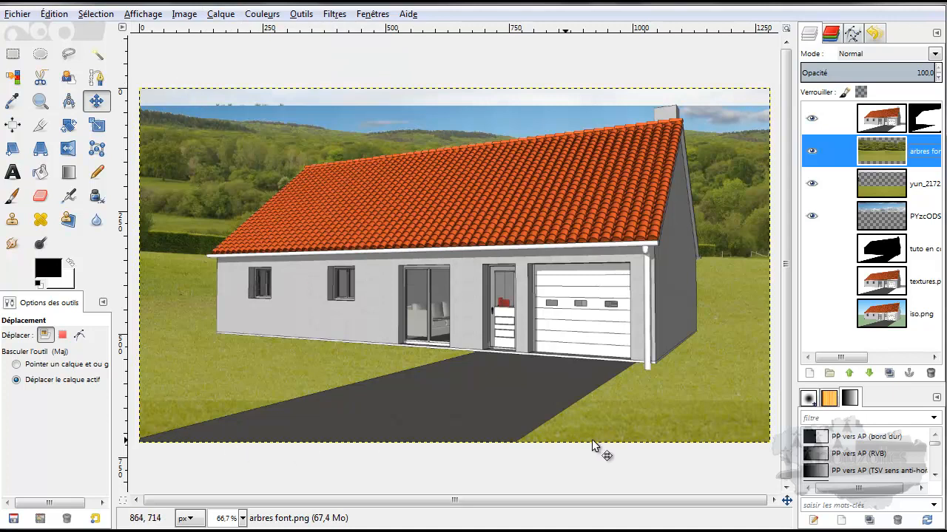
pyautogui.rightClick(882, 149)
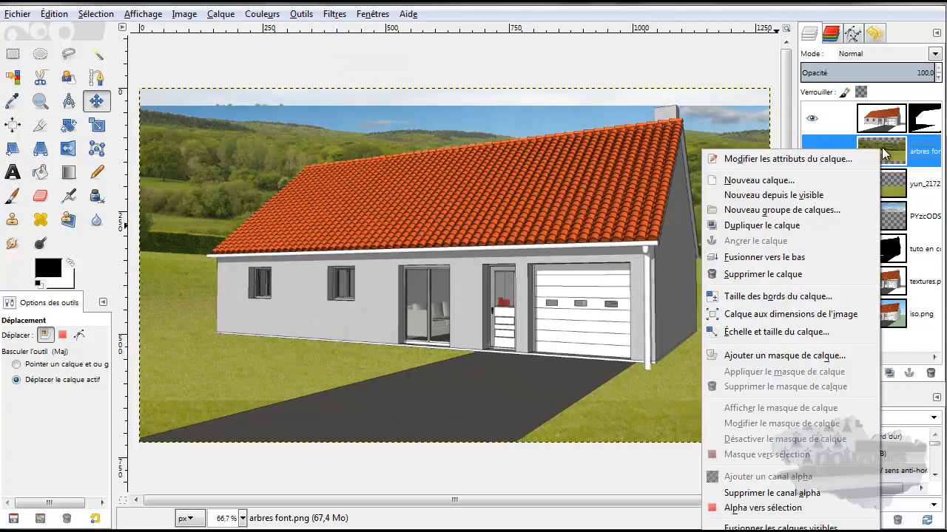
pyautogui.click(761, 357)
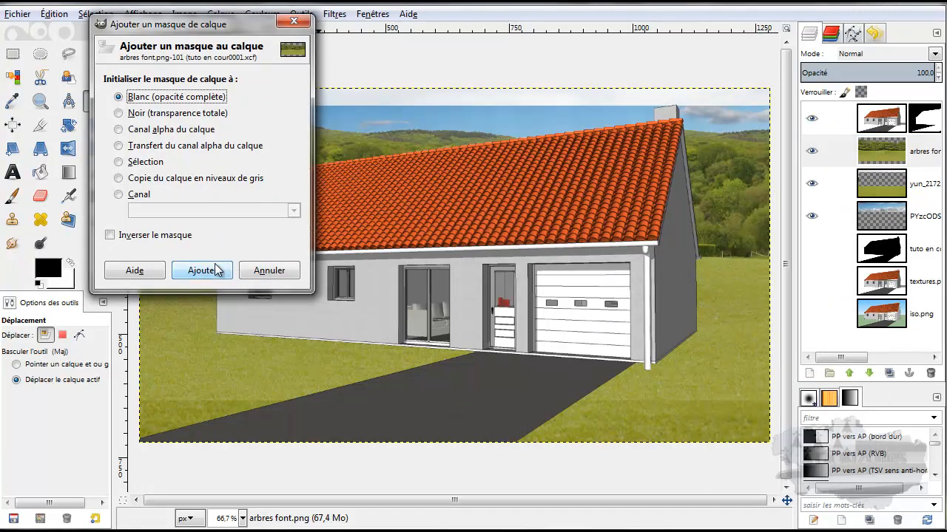
pyautogui.click(202, 271)
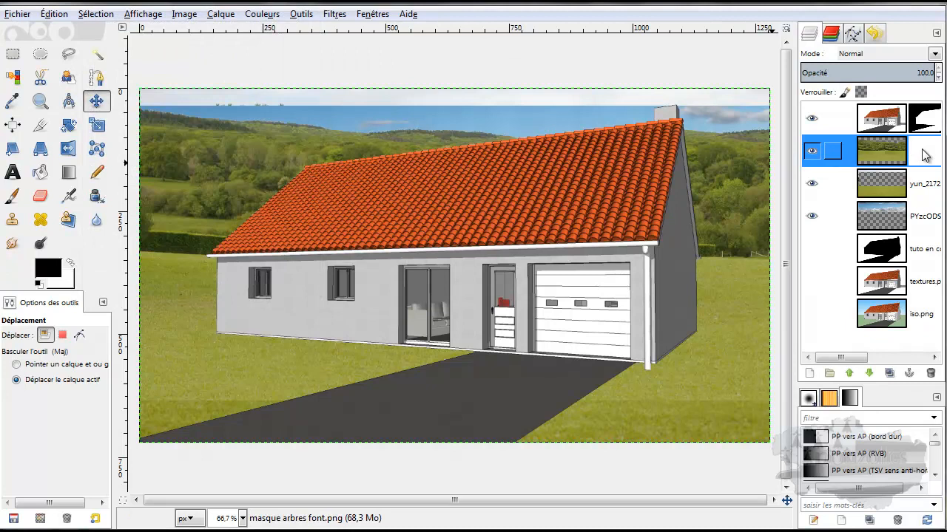
# Set up the Paintbrush with the Acrylic 05 brush, size 58 and opacity 51.
pyautogui.click(41, 101)
pyautogui.moveTo(778, 324); pyautogui.dragTo(473, 501)
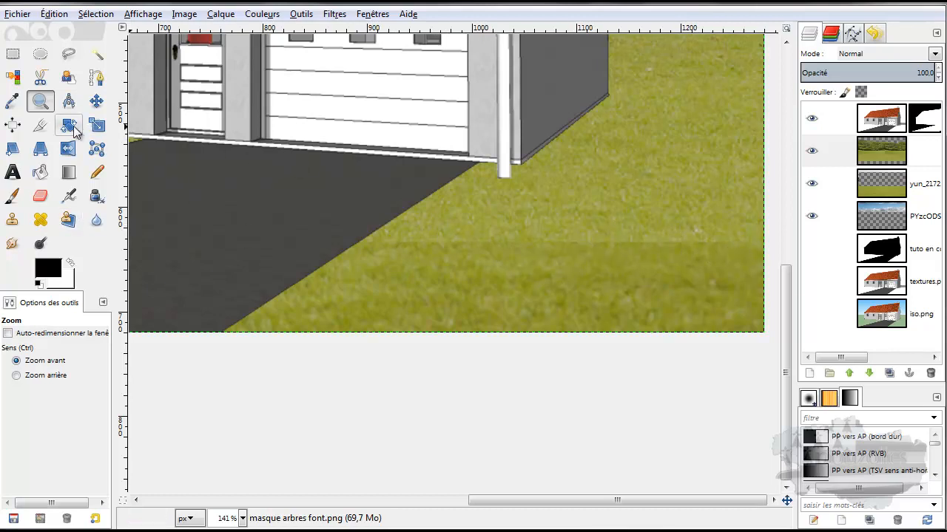
pyautogui.click(11, 196)
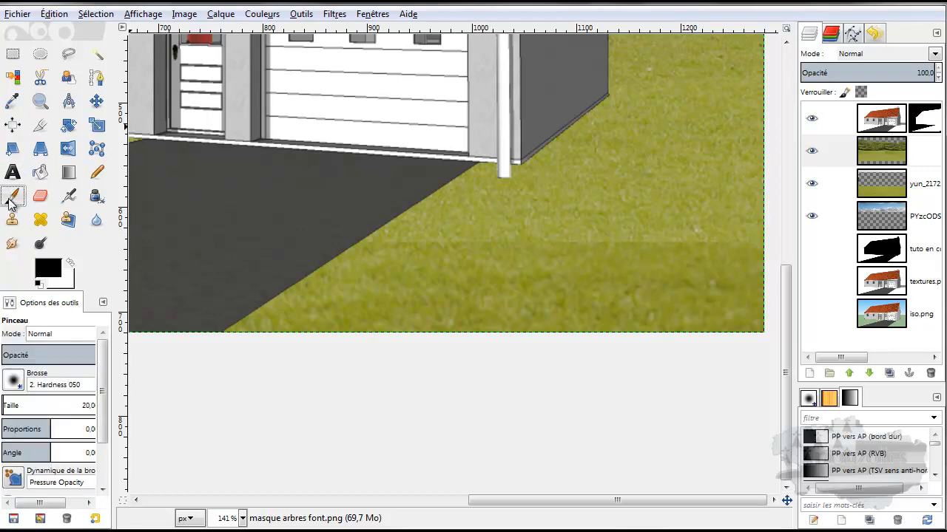
pyautogui.click(14, 380)
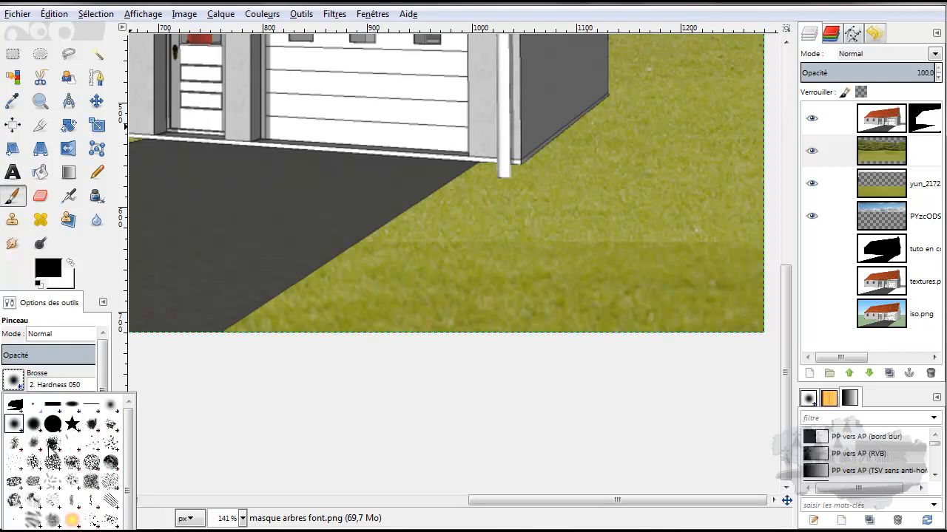
pyautogui.click(51, 444)
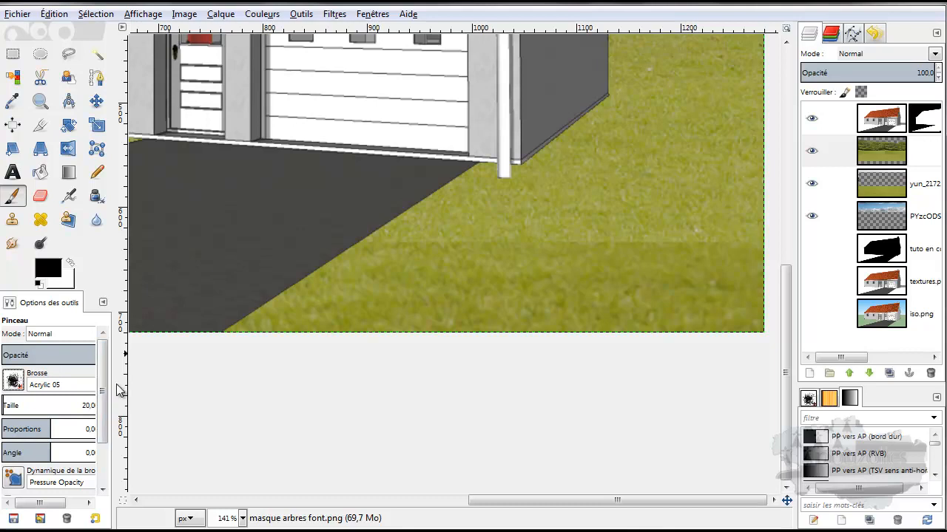
pyautogui.moveTo(116, 383); pyautogui.dragTo(129, 383)
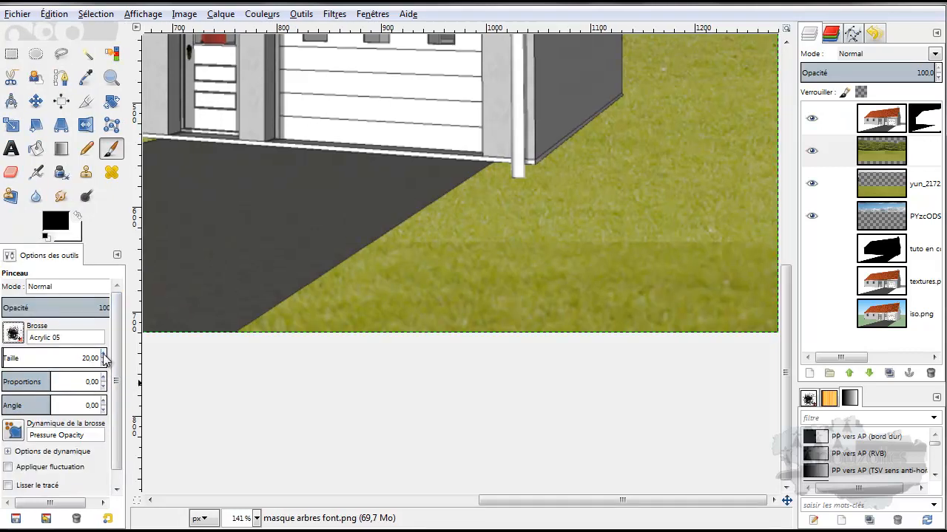
pyautogui.scroll(9, 105, 358)
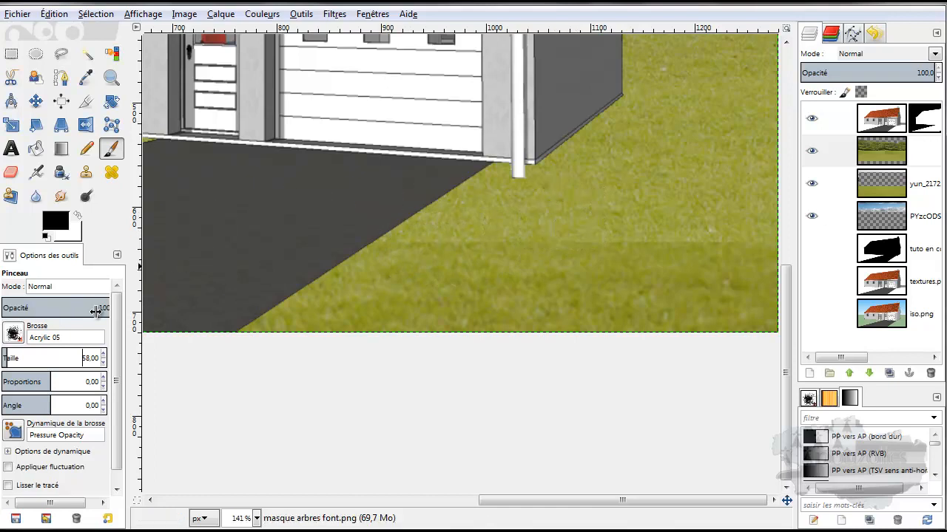
pyautogui.moveTo(97, 311); pyautogui.dragTo(66, 311)
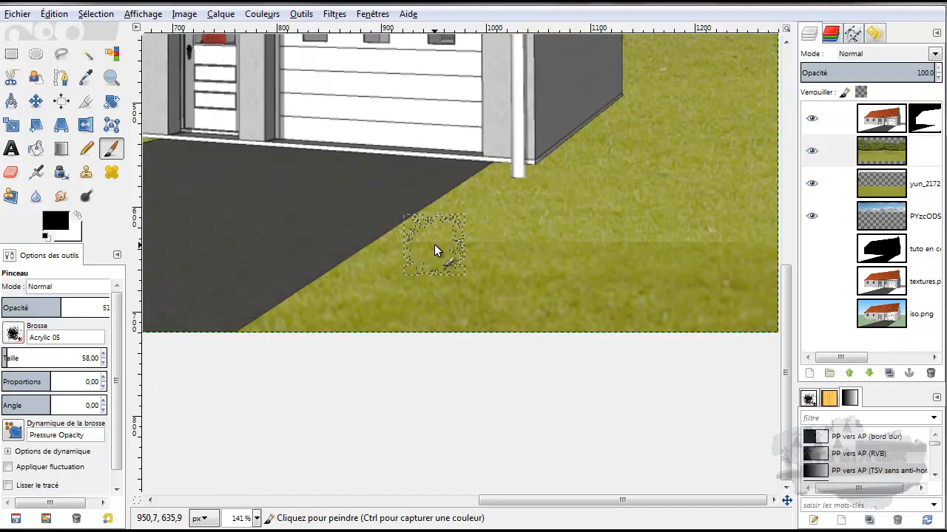
# Paint black on the arbres font layer's mask along the horizontal grass seam on both sides of the driveway to blend it.
pyautogui.click(930, 153)
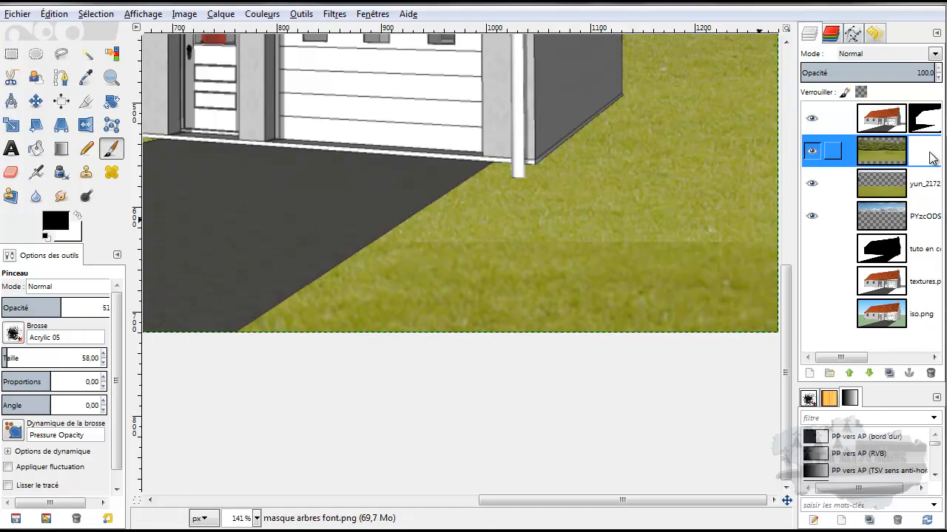
pyautogui.click(453, 226)
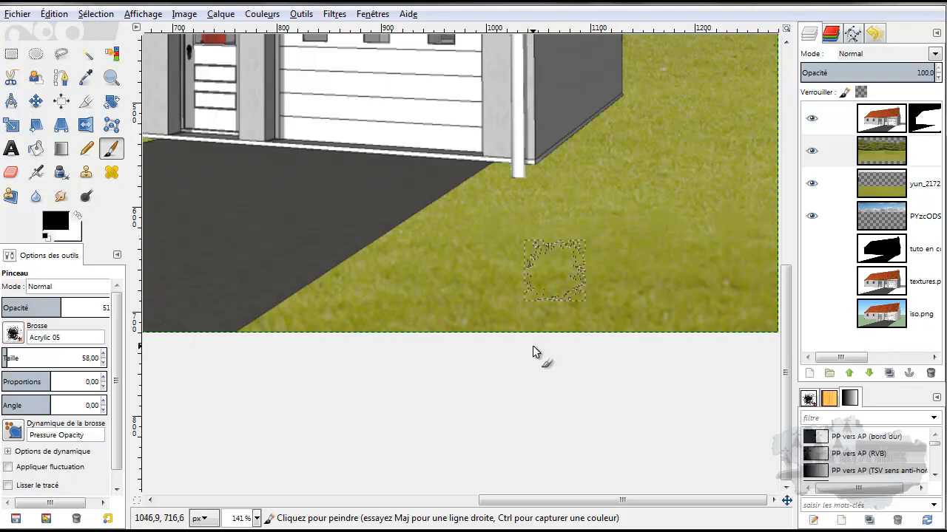
pyautogui.moveTo(570, 503); pyautogui.dragTo(229, 500)
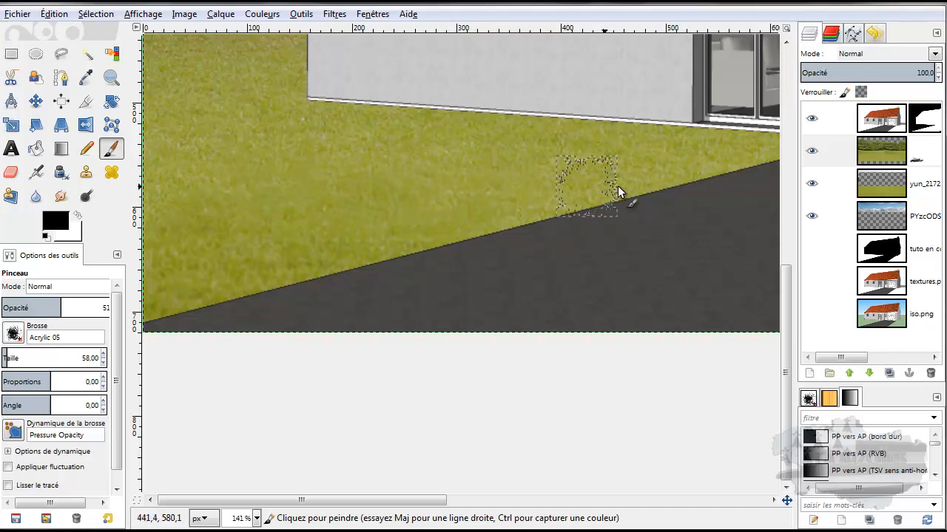
pyautogui.click(931, 158)
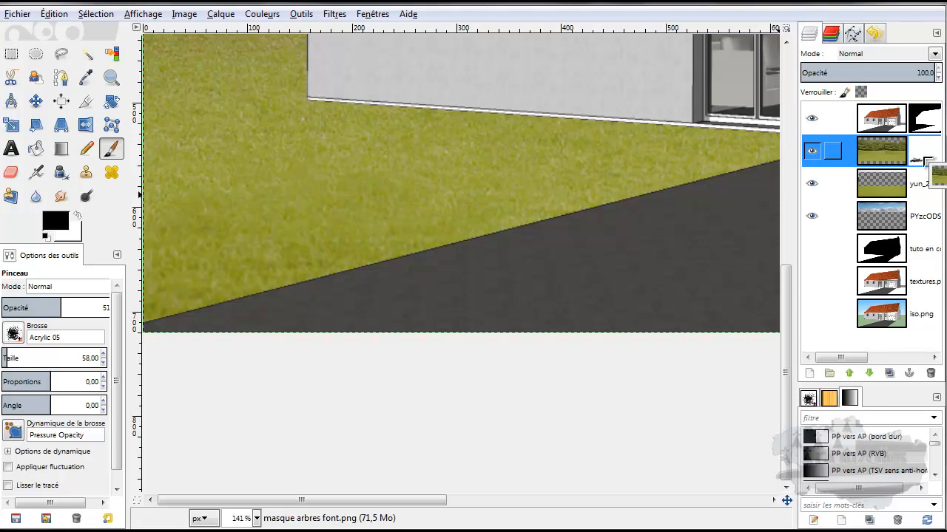
pyautogui.click(923, 157)
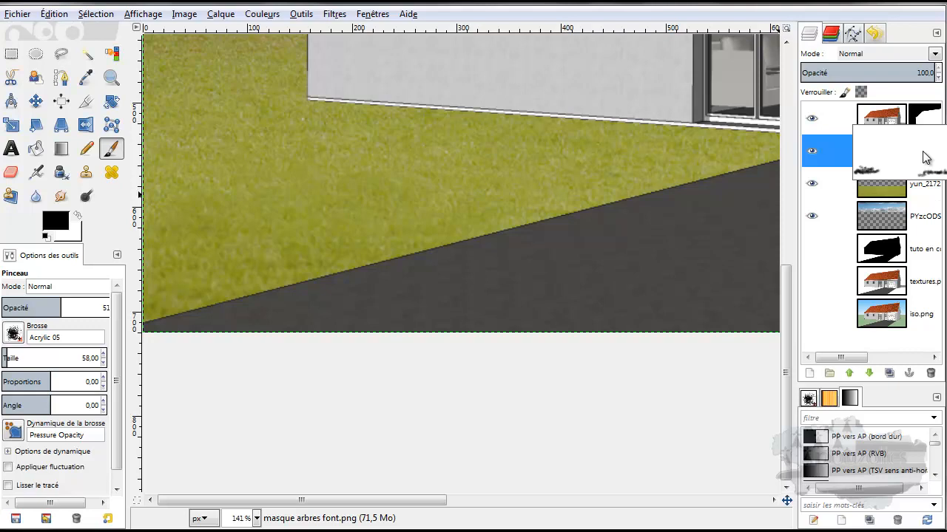
pyautogui.moveTo(444, 501); pyautogui.dragTo(769, 501)
pyautogui.moveTo(455, 235)
pyautogui.mouseDown()
pyautogui.moveTo(497, 210)
pyautogui.moveTo(550, 213)
pyautogui.moveTo(528, 242)
pyautogui.moveTo(592, 207)
pyautogui.mouseUp()
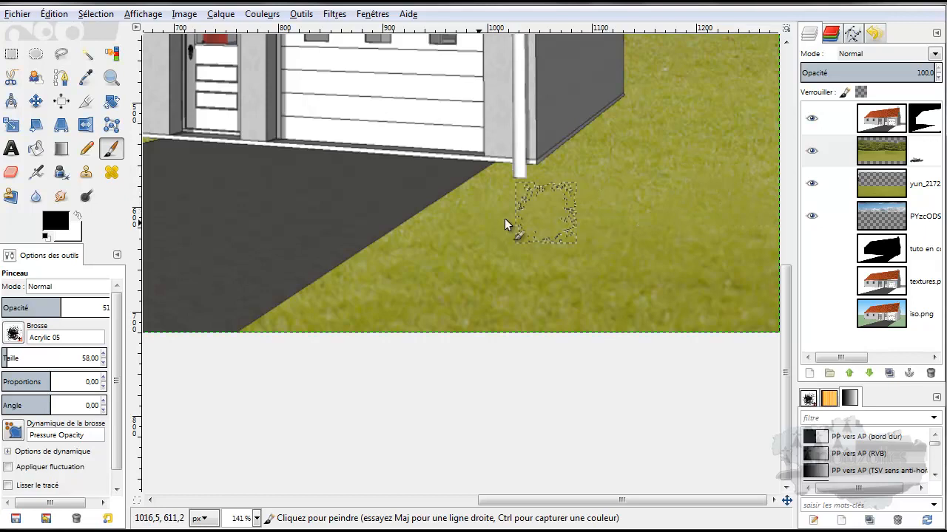
pyautogui.click(256, 518)
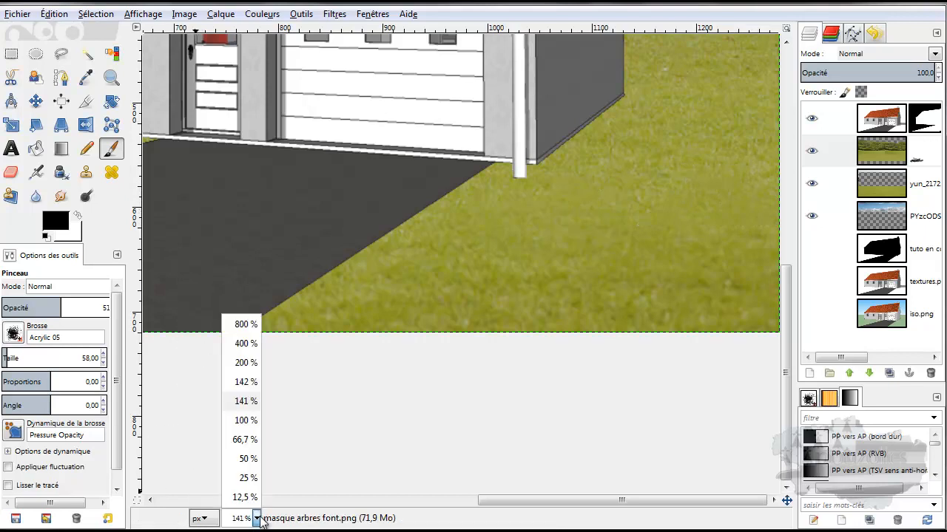
pyautogui.click(246, 438)
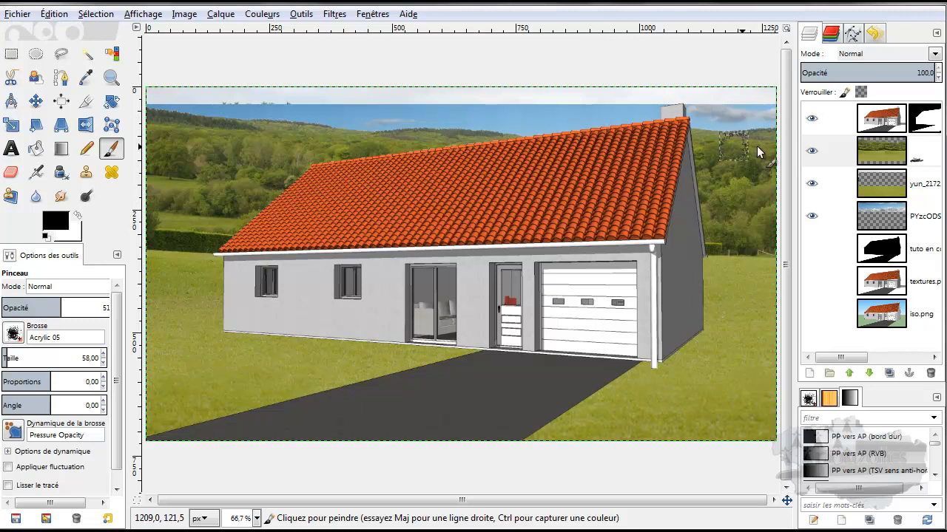
# Make the top house layer's mask the paint target and set the brush size to 15.
pyautogui.click(882, 124)
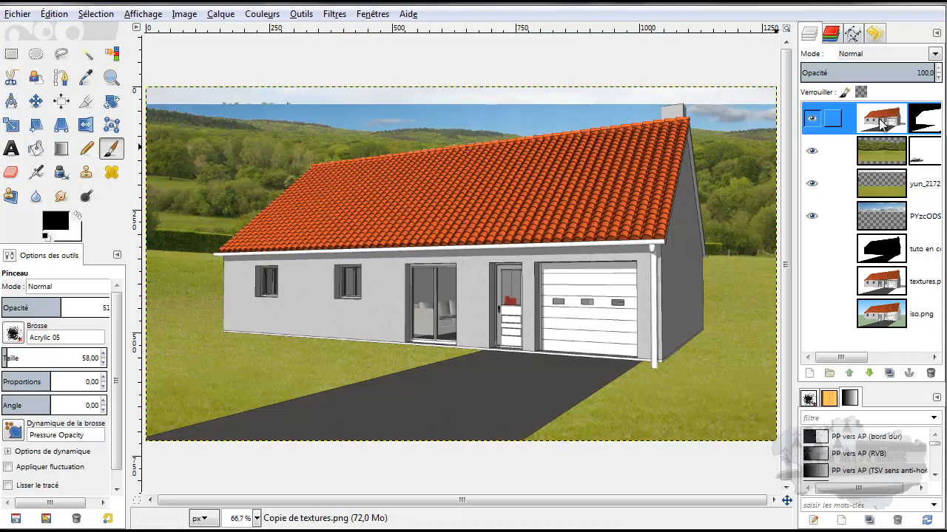
pyautogui.click(928, 123)
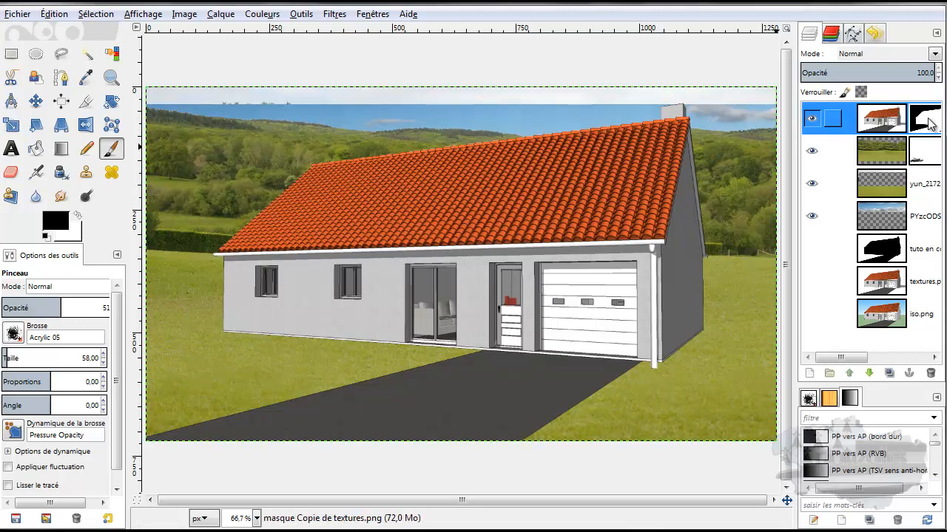
pyautogui.click(928, 122)
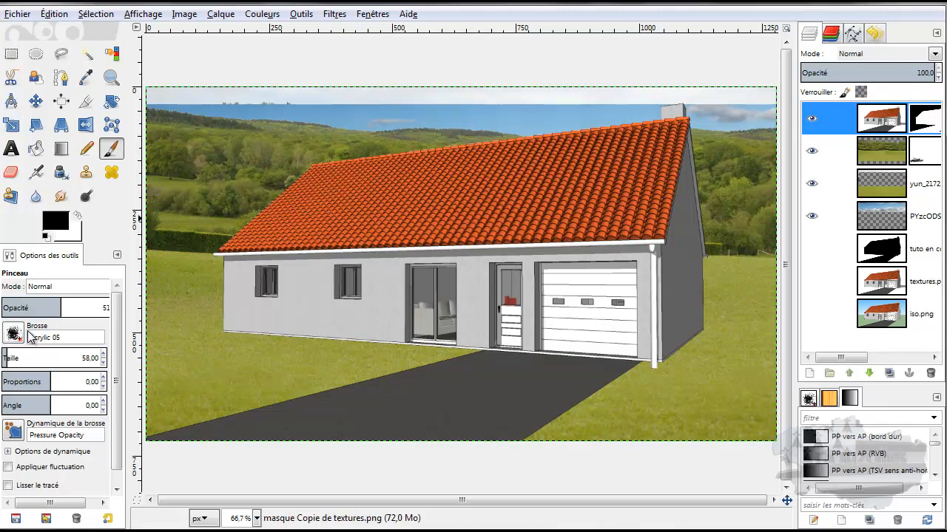
pyautogui.click(103, 364)
pyautogui.click(103, 364)
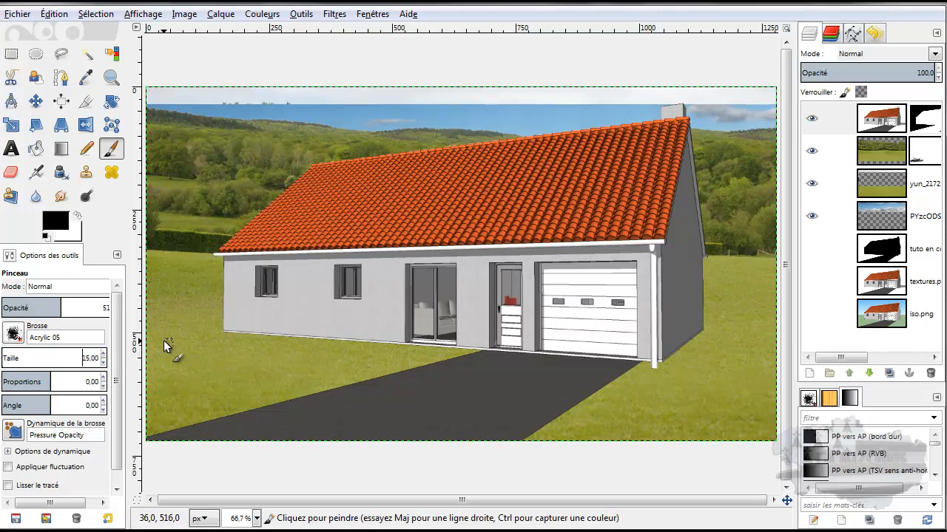
# Try a straight black mask stroke at 51 opacity along the base of the dark gable wall beside the garage.
pyautogui.click(36, 53)
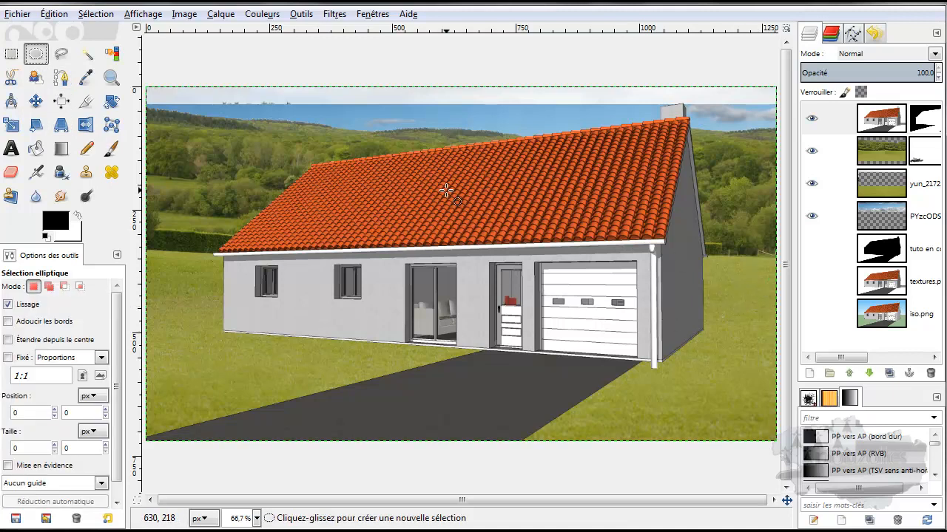
pyautogui.click(111, 77)
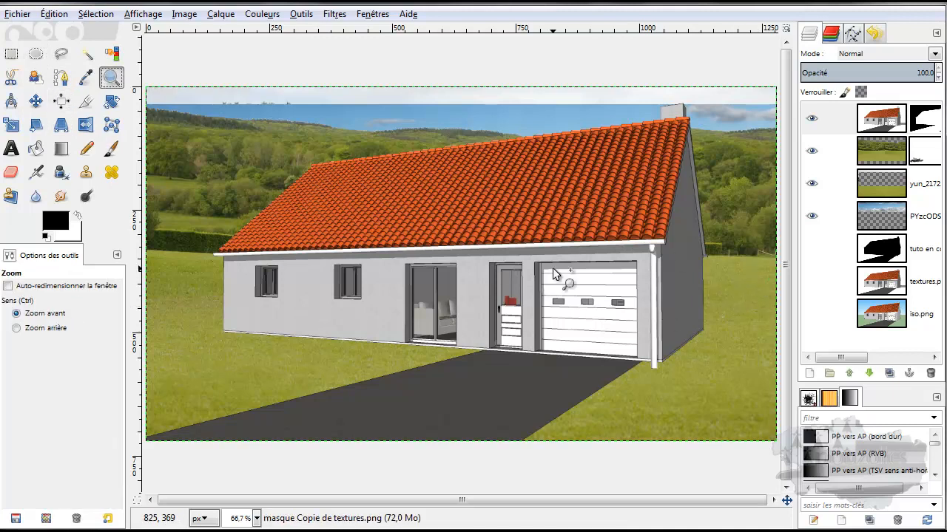
pyautogui.moveTo(760, 257); pyautogui.dragTo(513, 431)
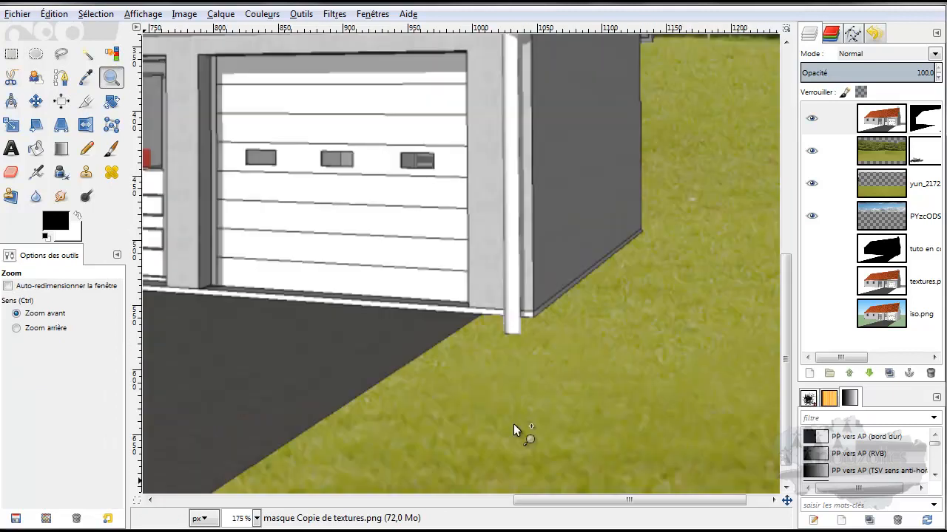
pyautogui.moveTo(740, 155); pyautogui.dragTo(439, 399)
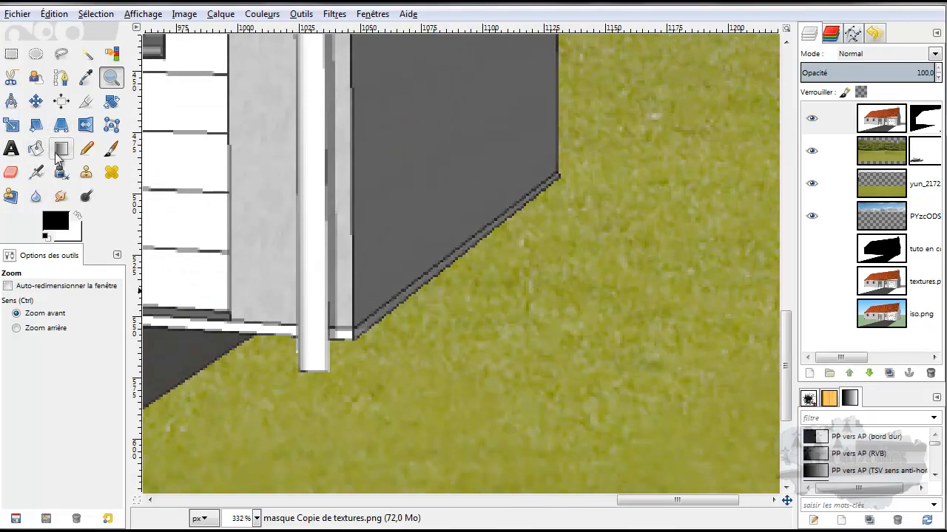
pyautogui.click(111, 149)
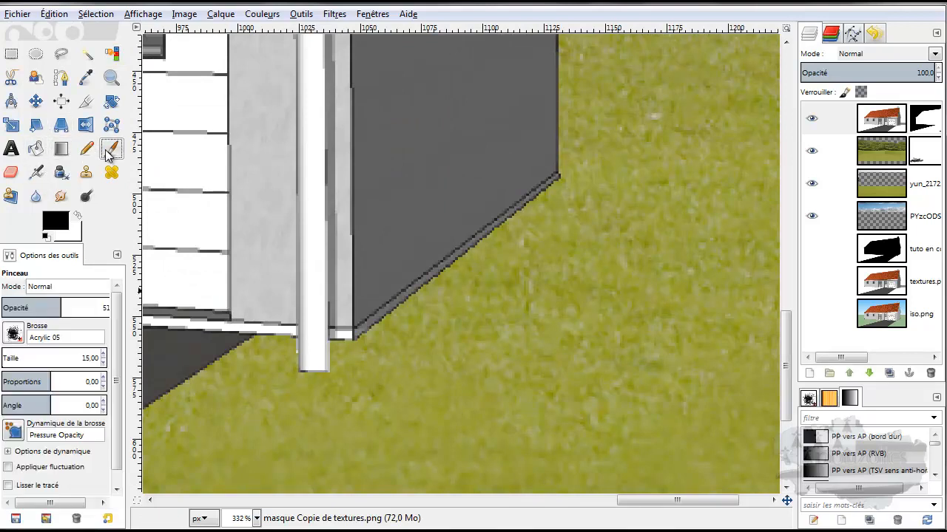
pyautogui.click(563, 185)
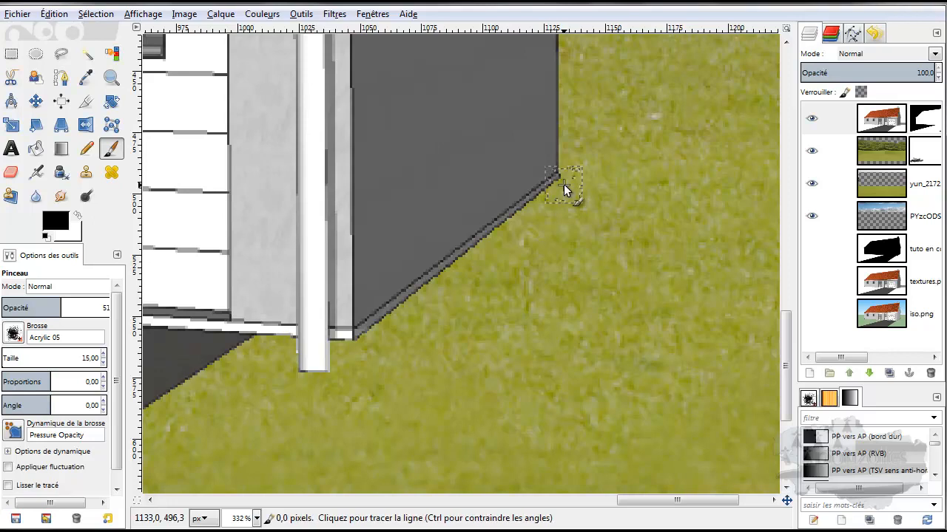
pyautogui.keyDown('shift'); pyautogui.click(370, 344); pyautogui.keyUp('shift')
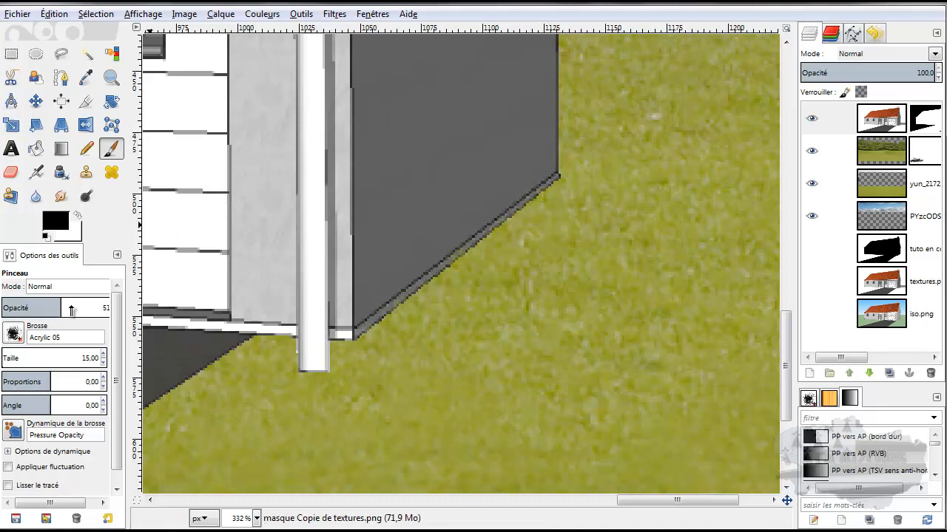
# Raise the brush opacity to 100, try another straight mask stroke along the gable wall's base and undo the trial strokes.
pyautogui.moveTo(70, 309); pyautogui.dragTo(91, 309)
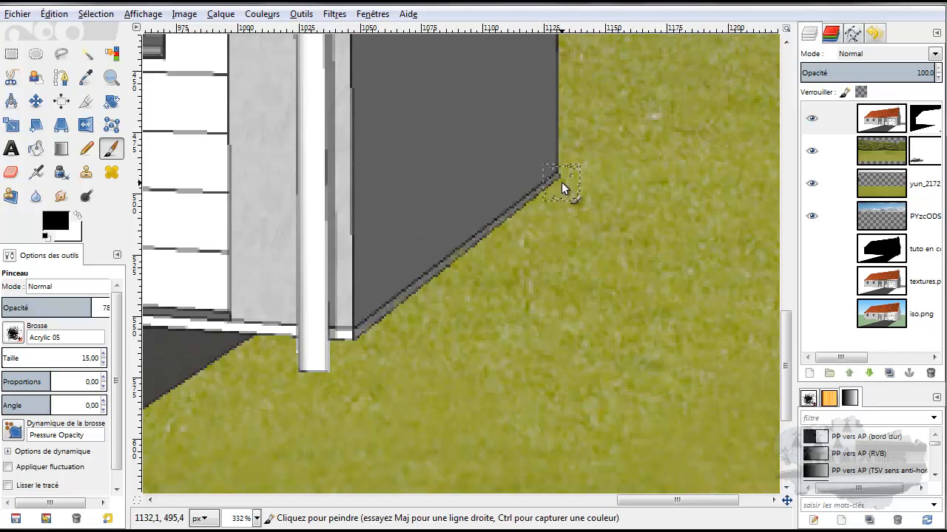
pyautogui.moveTo(91, 309); pyautogui.dragTo(124, 309)
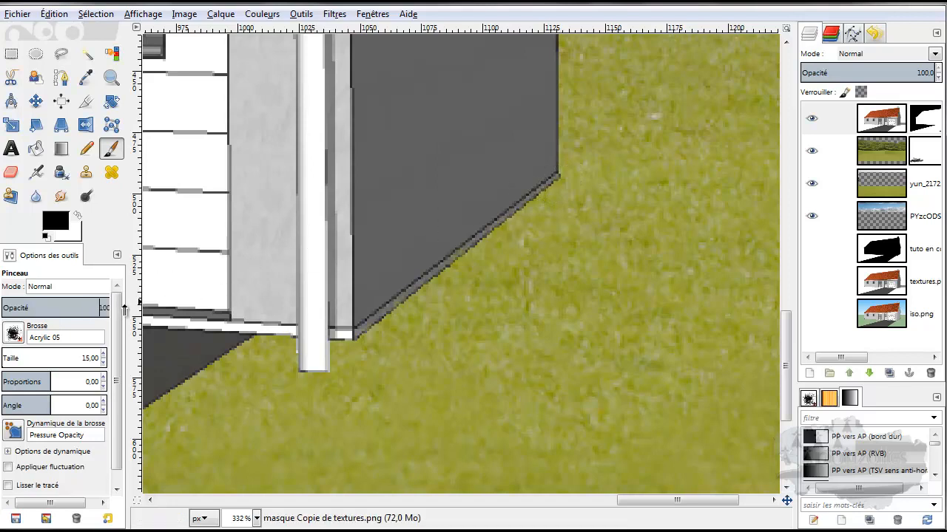
pyautogui.click(562, 183)
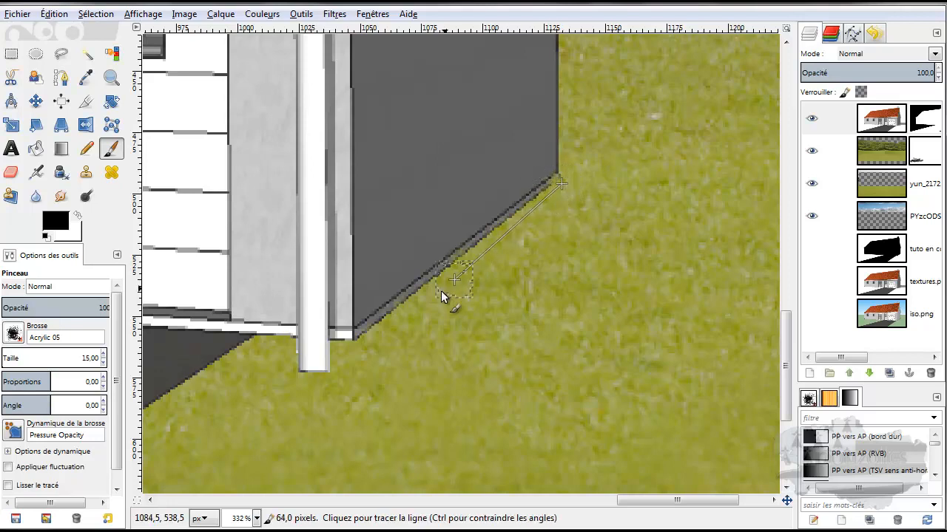
pyautogui.keyDown('shift'); pyautogui.click(363, 343); pyautogui.keyUp('shift')
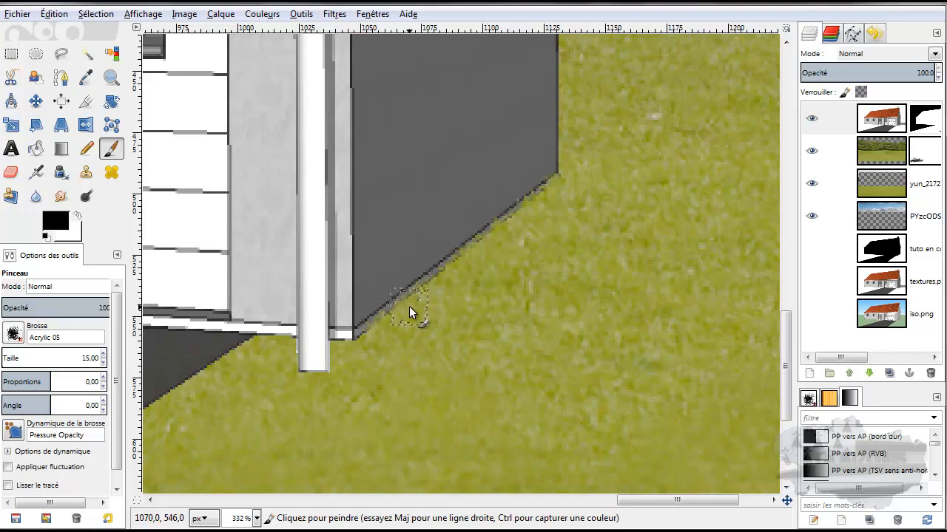
pyautogui.hotkey('ctrl', 'z')
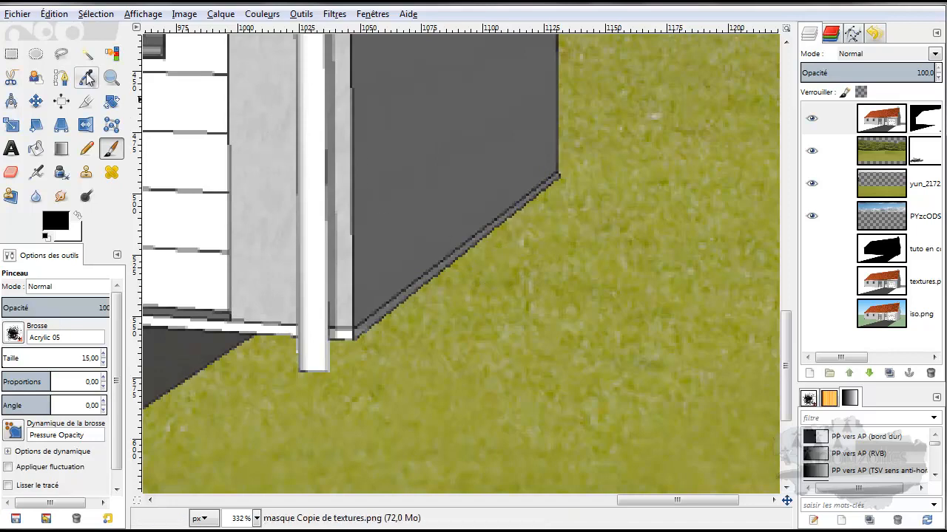
# Switch to the Acrylic 01 brush and paint a straight black mask line along the base of the dark gable wall.
pyautogui.click(16, 336)
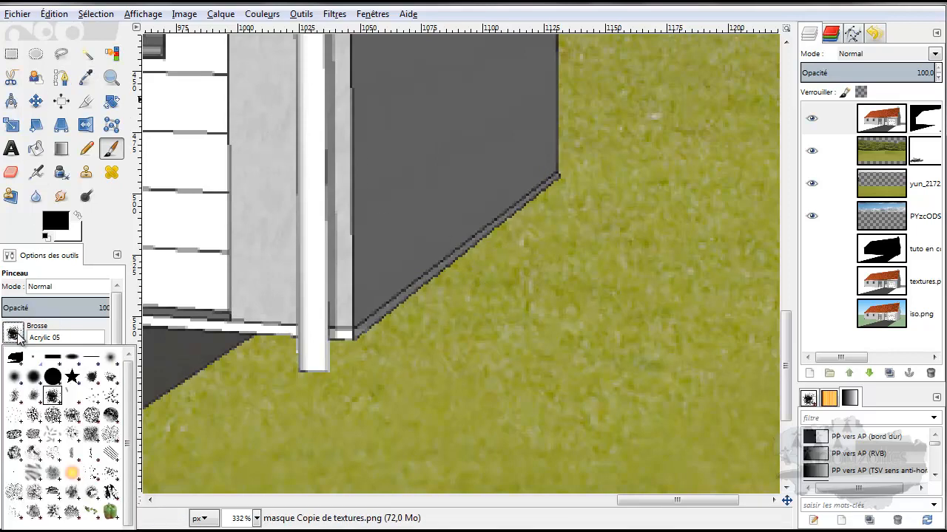
pyautogui.click(93, 379)
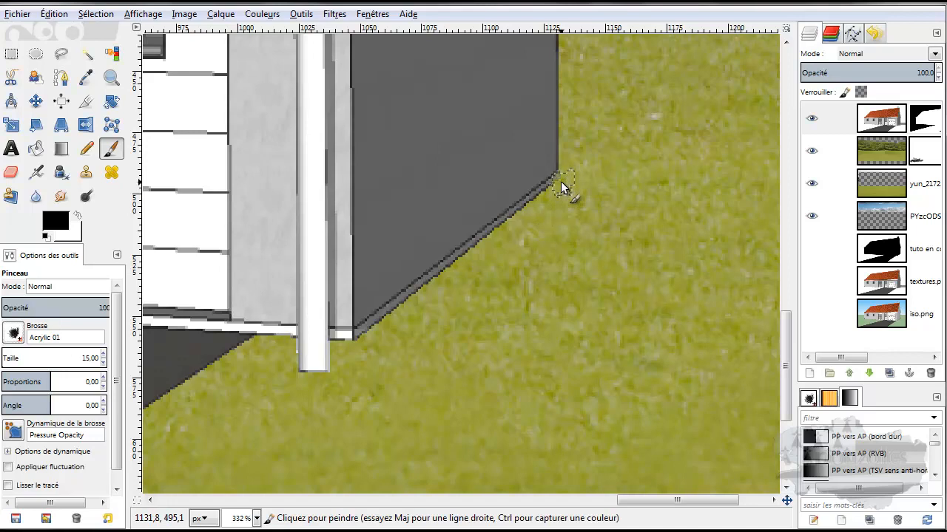
pyautogui.press('shift')
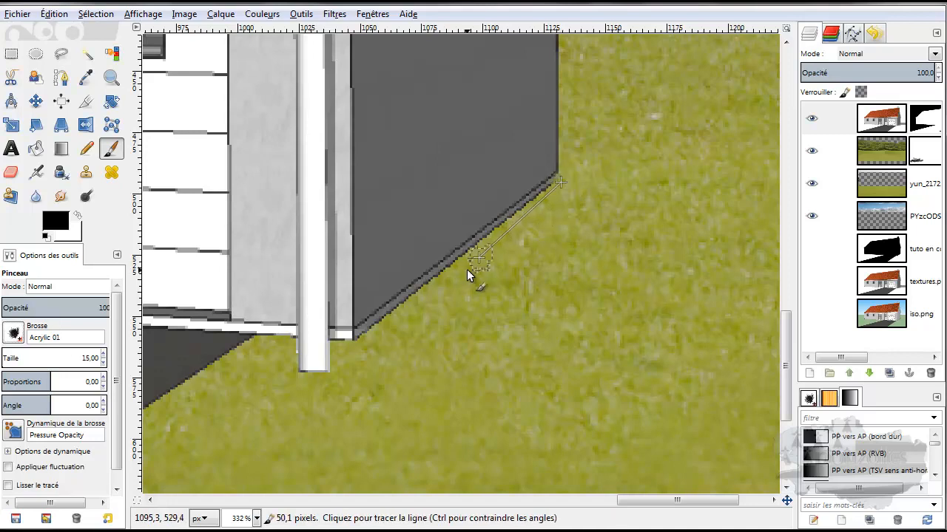
pyautogui.keyDown('shift'); pyautogui.click(358, 345); pyautogui.keyUp('shift')
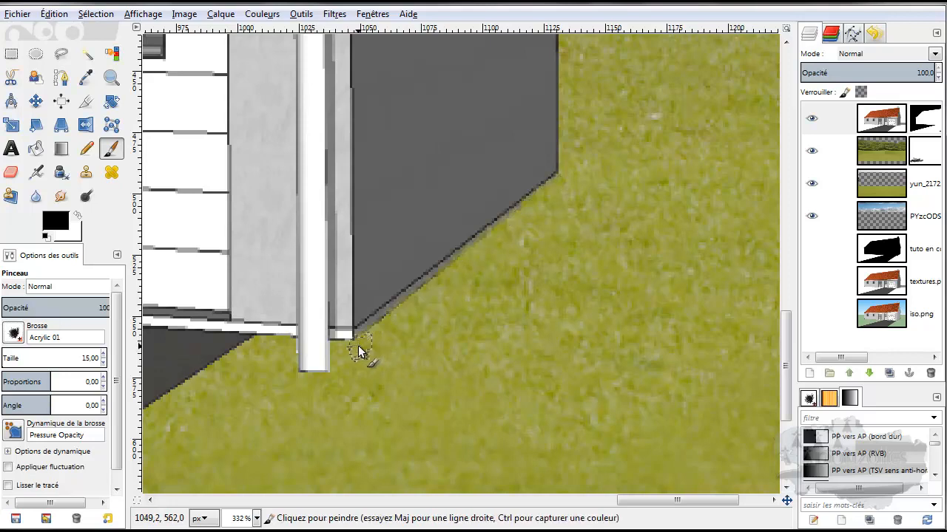
# Paint a second straight mask line along the gable wall's base to hide the remaining grey strip.
pyautogui.click(257, 519)
pyautogui.click(247, 441)
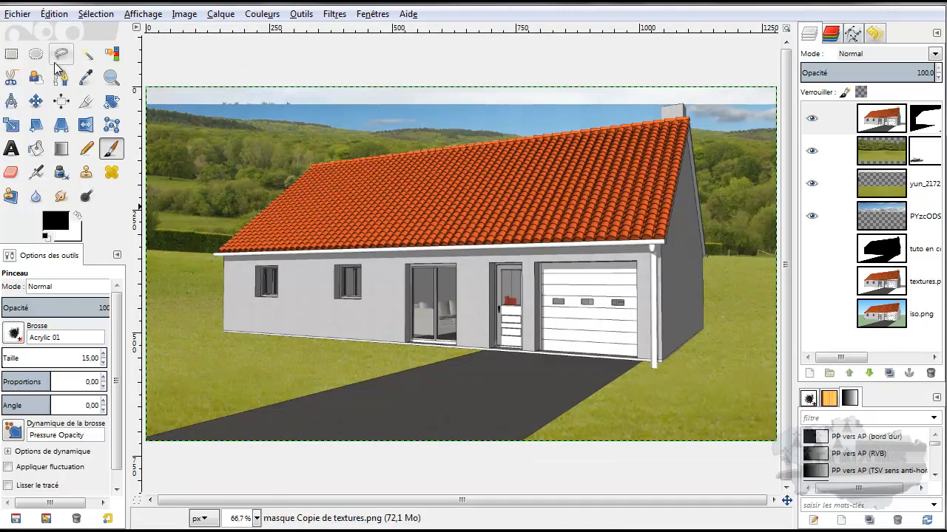
pyautogui.click(111, 77)
pyautogui.moveTo(751, 296); pyautogui.dragTo(534, 427)
pyautogui.moveTo(689, 152); pyautogui.dragTo(438, 364)
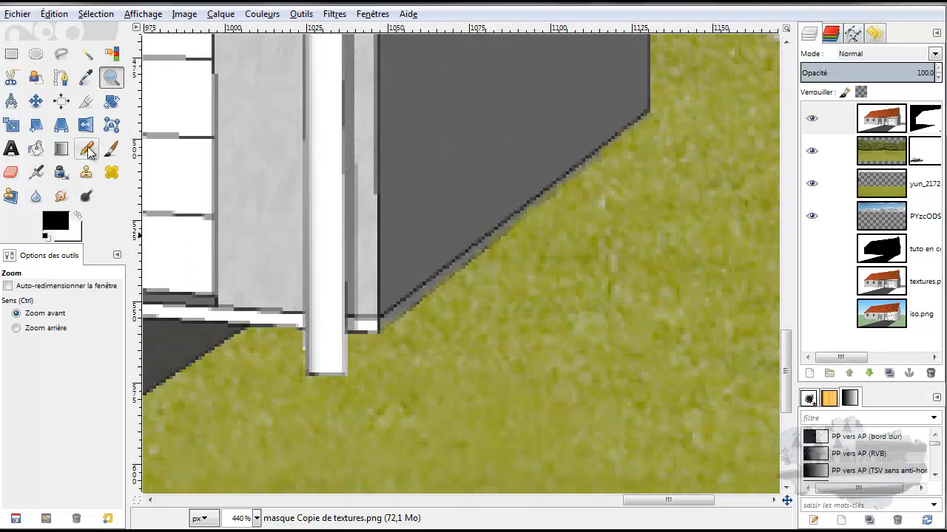
pyautogui.click(111, 150)
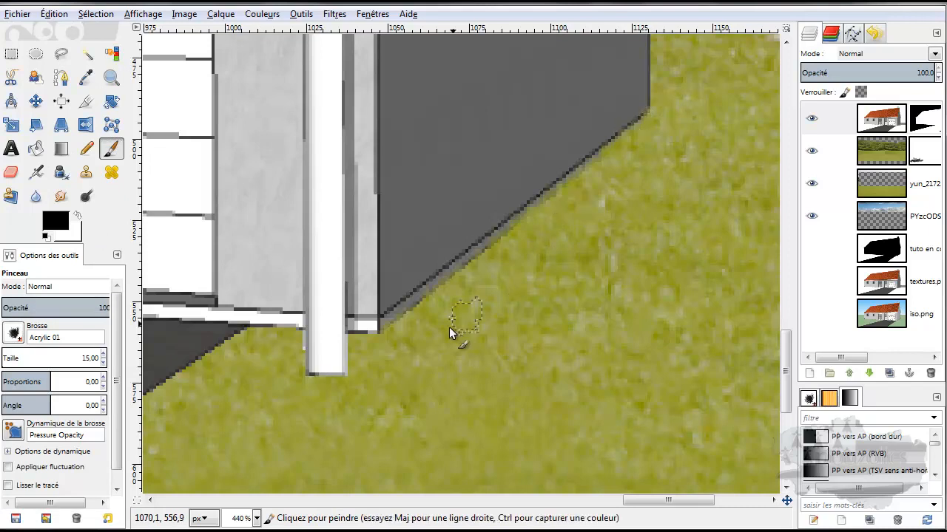
pyautogui.press('shift')
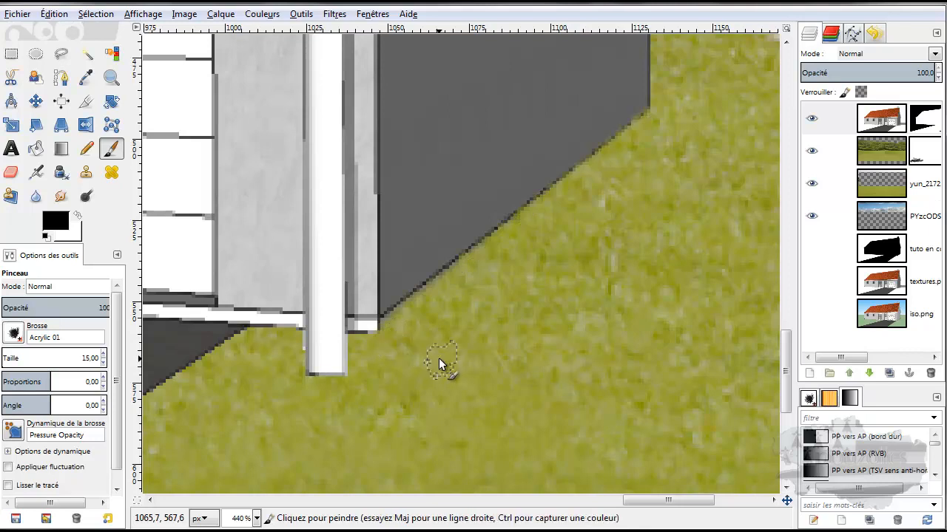
# Paint black on the mask over the downpipe's foot and the white wall base on both sides of it.
pyautogui.scroll(-4, 441, 359)
pyautogui.scroll(4, 442, 361)
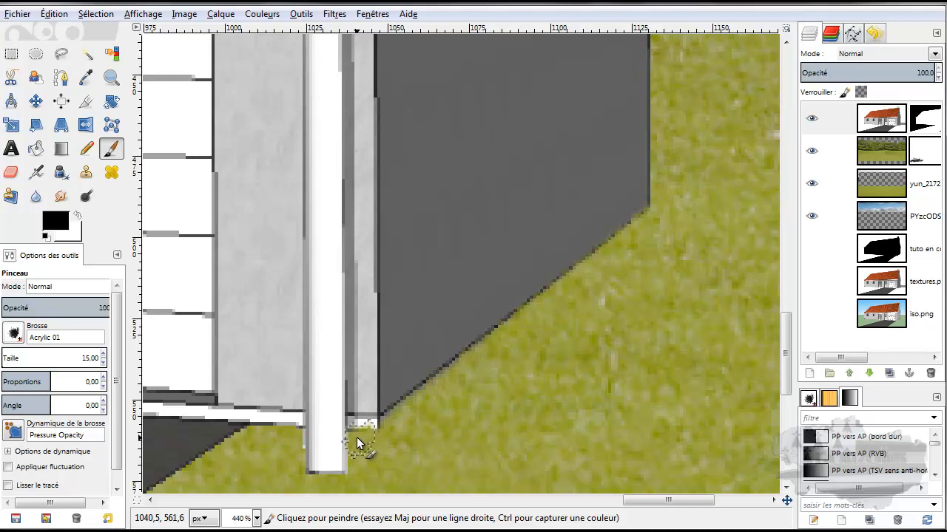
pyautogui.moveTo(359, 436)
pyautogui.mouseDown()
pyautogui.moveTo(349, 470)
pyautogui.moveTo(333, 481)
pyautogui.moveTo(303, 478)
pyautogui.moveTo(331, 479)
pyautogui.moveTo(342, 461)
pyautogui.mouseUp()
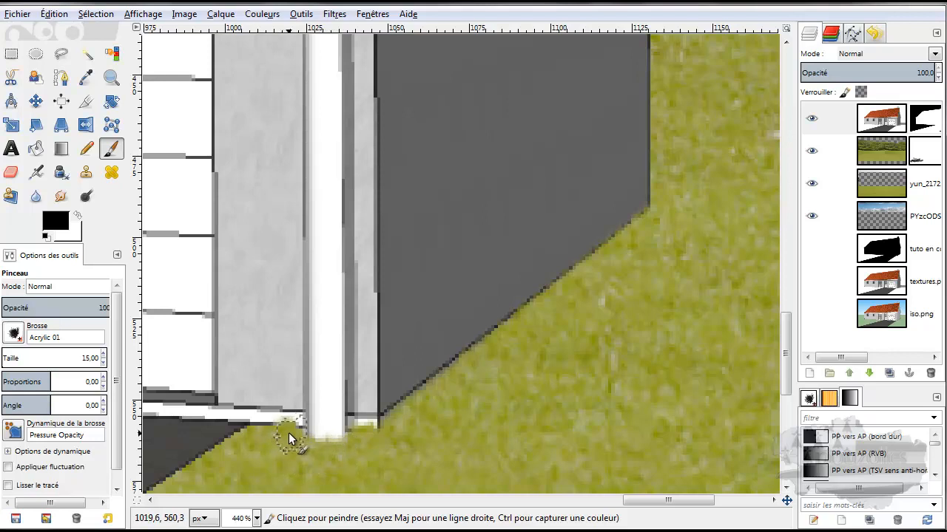
pyautogui.moveTo(291, 433); pyautogui.dragTo(258, 432)
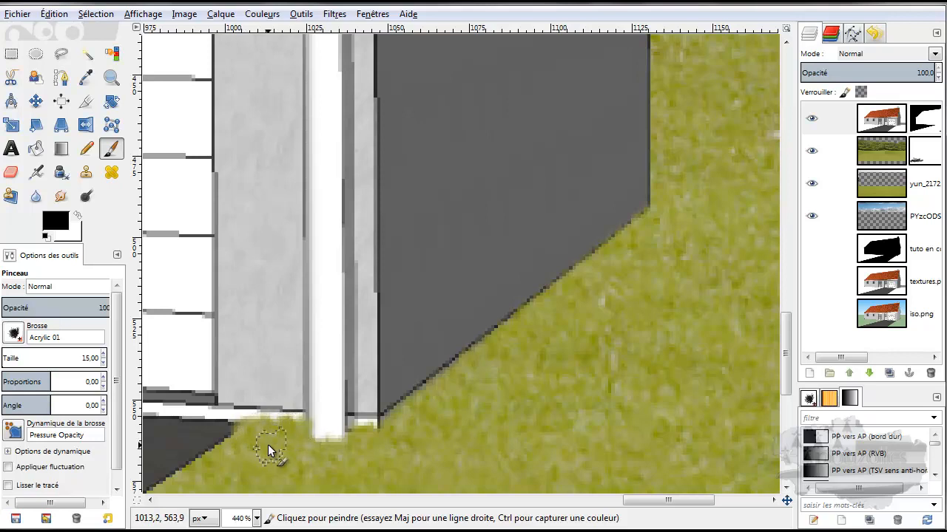
# Paint a straight black mask line along the driveway's right edge, from the garage corner down to the image's bottom border.
pyautogui.moveTo(668, 501); pyautogui.dragTo(603, 505)
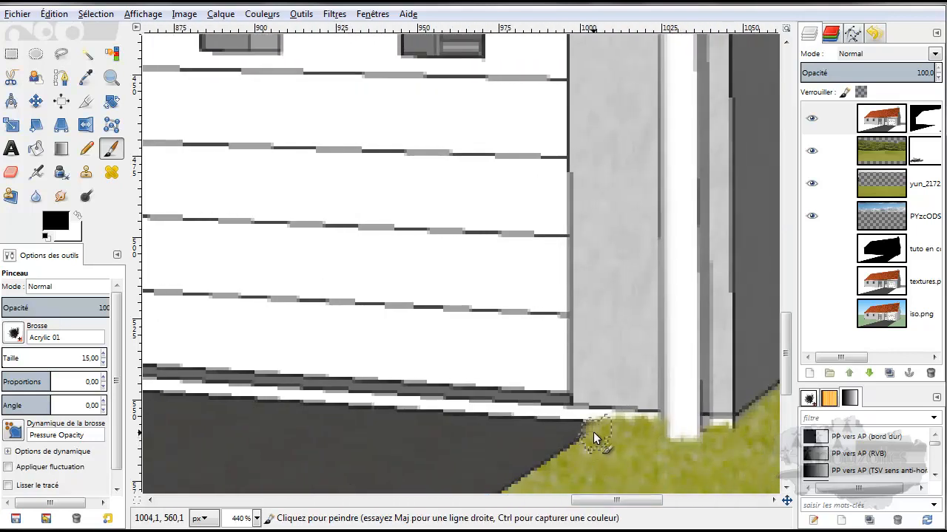
pyautogui.scroll(-10, 593, 432)
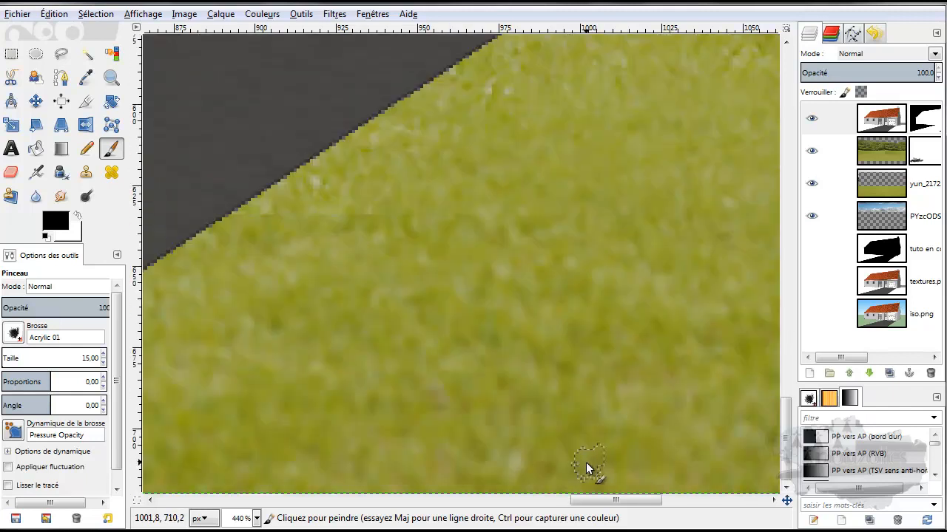
pyautogui.moveTo(601, 502); pyautogui.dragTo(492, 503)
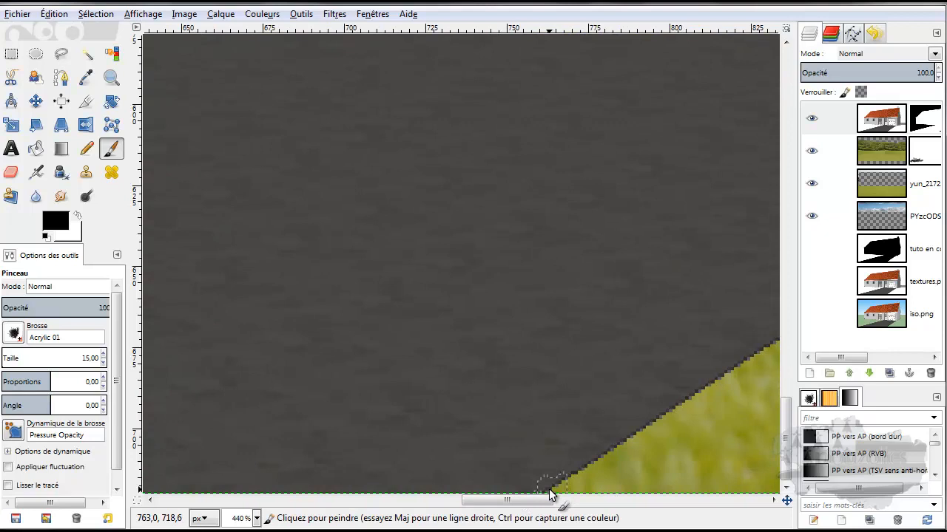
pyautogui.press('shift')
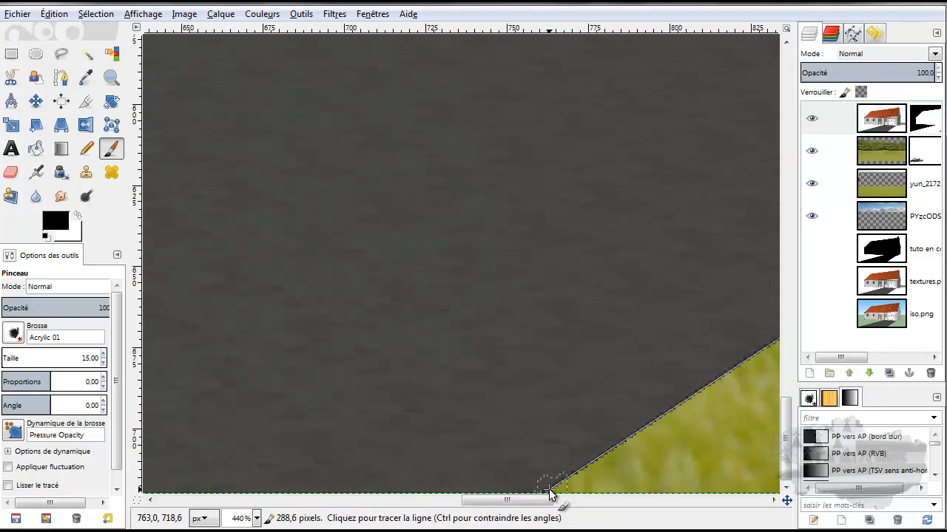
pyautogui.keyDown('shift'); pyautogui.click(549, 496); pyautogui.keyUp('shift')
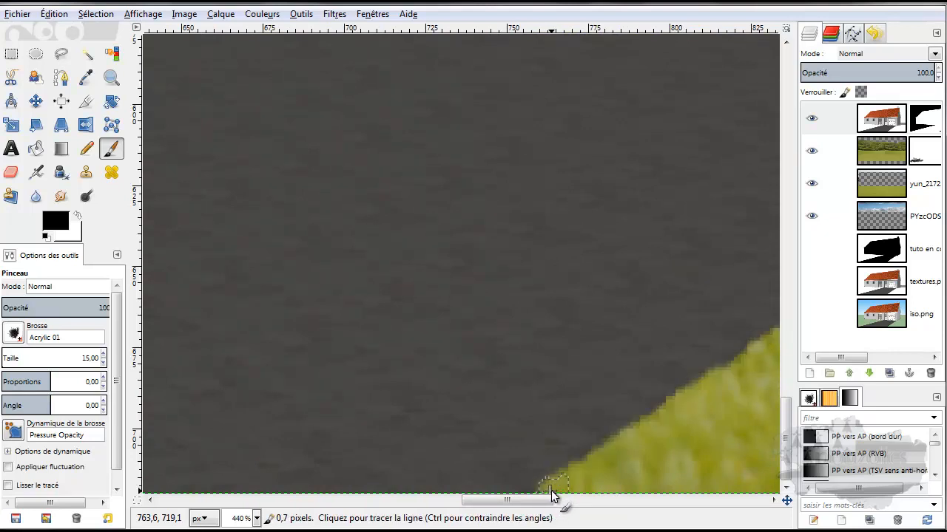
# Reduce the brush size to 8 and paint a straight black mask line along the driveway's left edge, from the house to the image's left border.
pyautogui.moveTo(523, 503); pyautogui.dragTo(213, 510)
pyautogui.scroll(5, 598, 373)
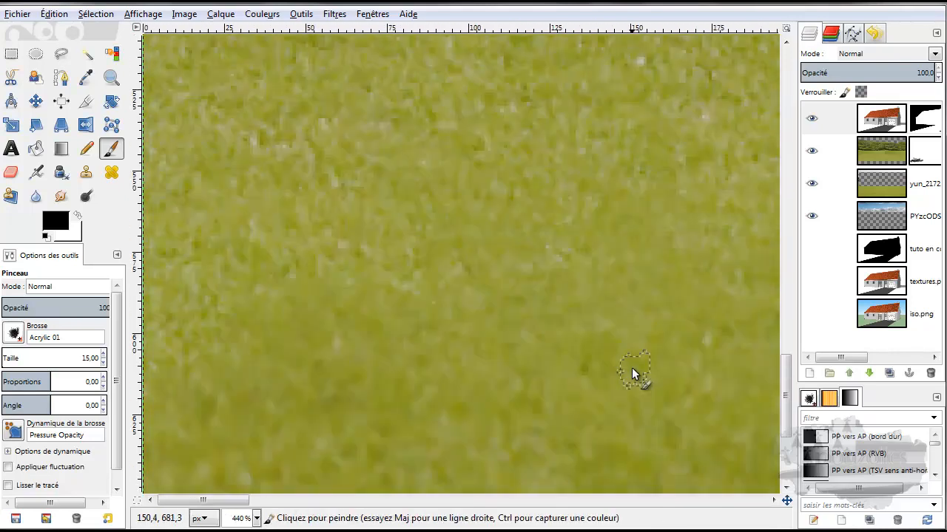
pyautogui.moveTo(230, 506); pyautogui.dragTo(491, 507)
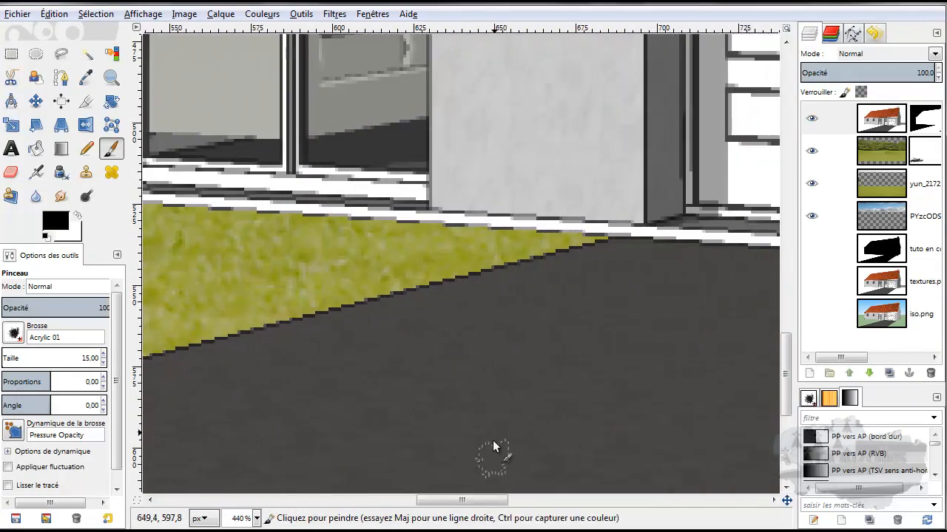
pyautogui.click(104, 363)
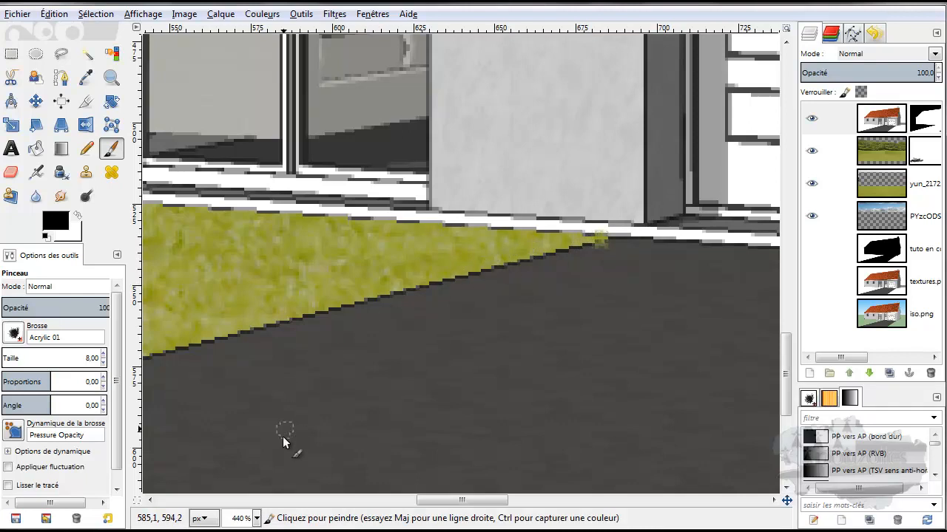
pyautogui.moveTo(476, 500); pyautogui.dragTo(210, 509)
pyautogui.scroll(-5, 381, 427)
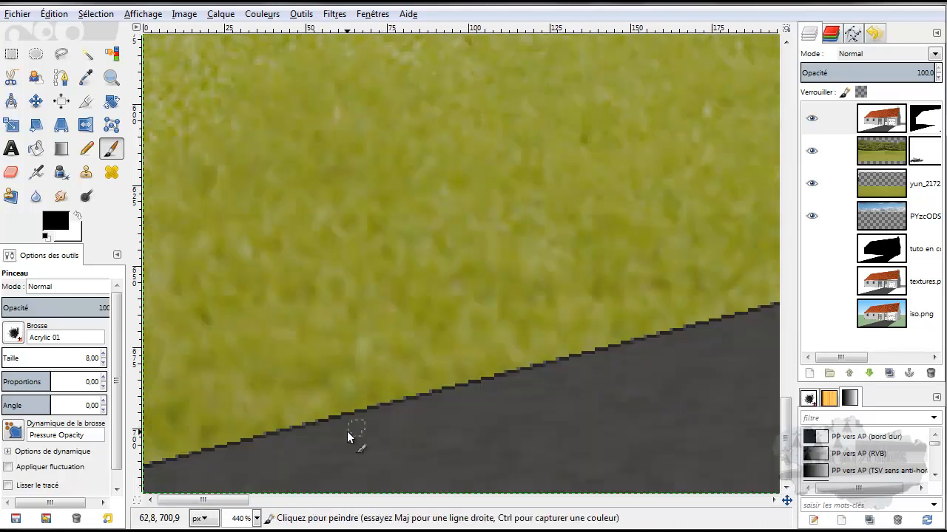
pyautogui.keyDown('shift'); pyautogui.click(148, 464); pyautogui.keyUp('shift')
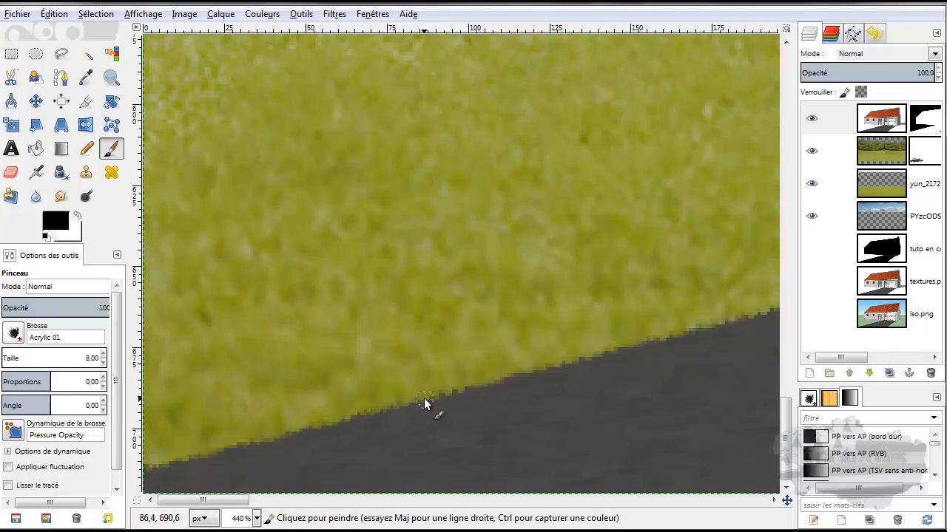
# Paint a straight black mask line along the white base of the front wall, from the driveway's tip to the house's left corner.
pyautogui.scroll(5, 455, 449)
pyautogui.scroll(3, 456, 449)
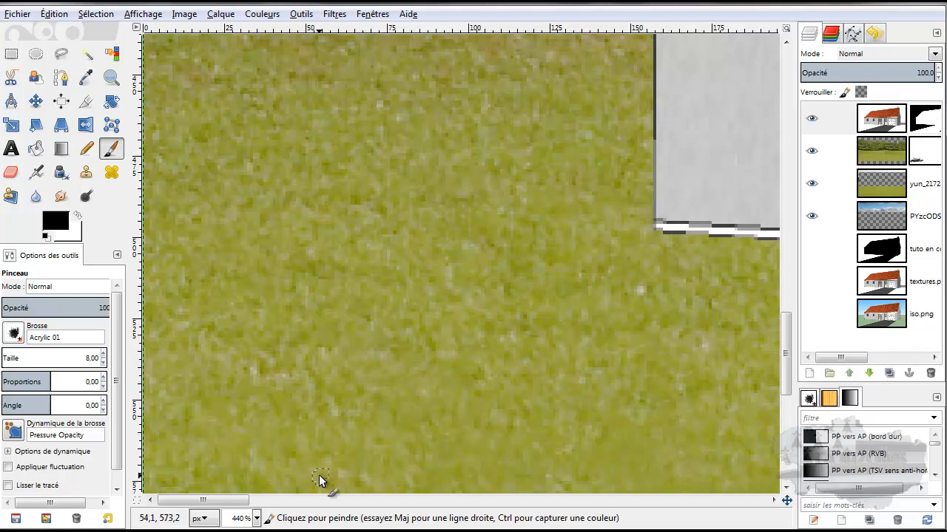
pyautogui.moveTo(227, 500); pyautogui.dragTo(481, 496)
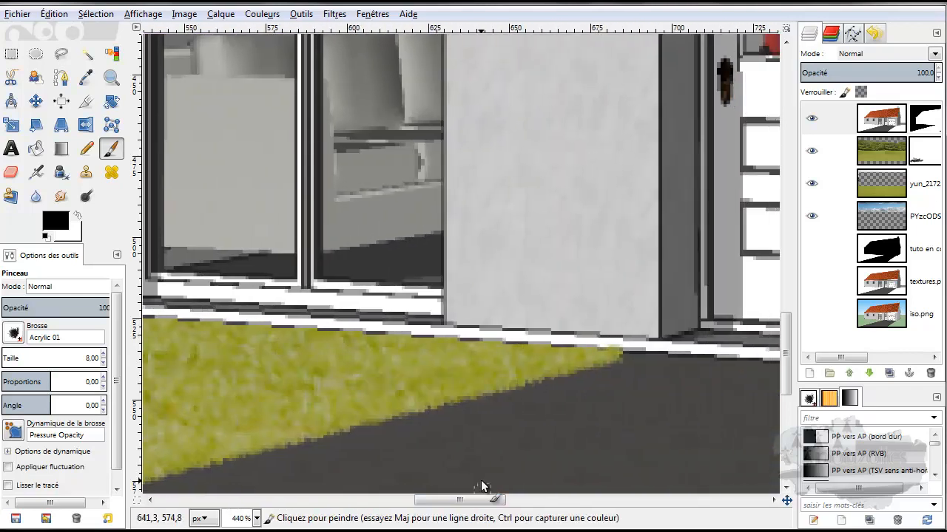
pyautogui.click(605, 348)
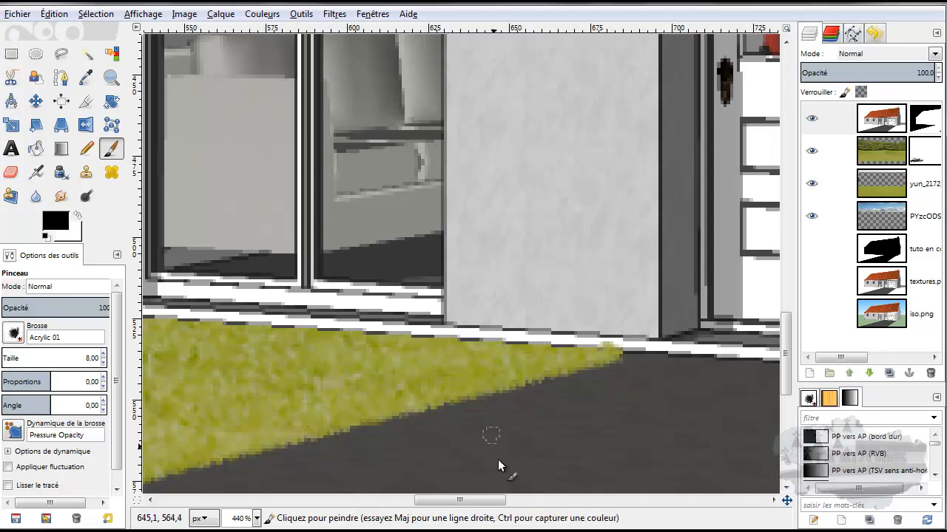
pyautogui.moveTo(458, 503); pyautogui.dragTo(246, 511)
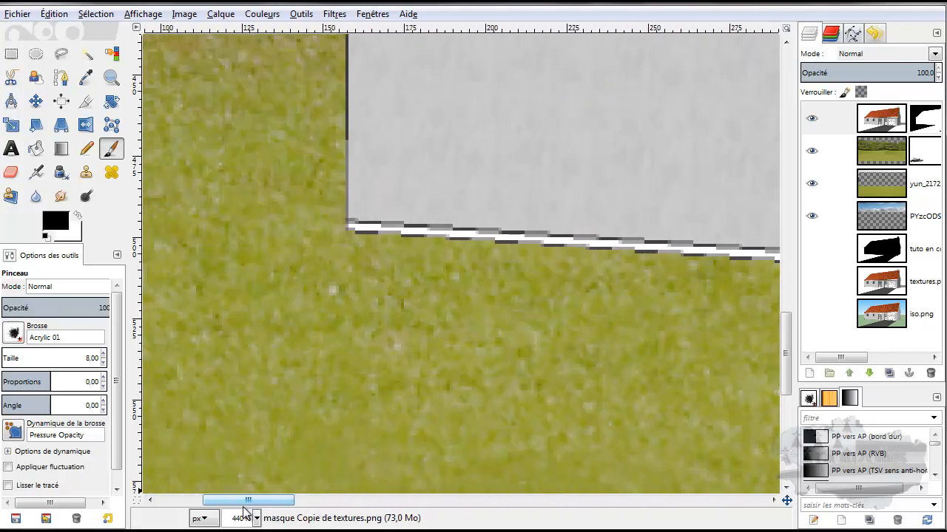
pyautogui.keyDown('shift'); pyautogui.click(338, 229); pyautogui.keyUp('shift')
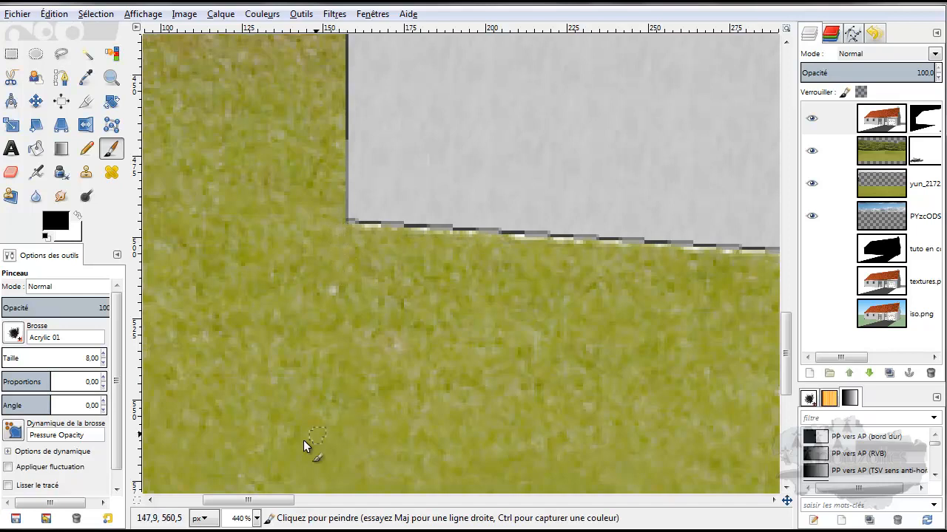
# Show the whole image at 66.7% and select the mask of the arbres font.png tree layer.
pyautogui.click(257, 518)
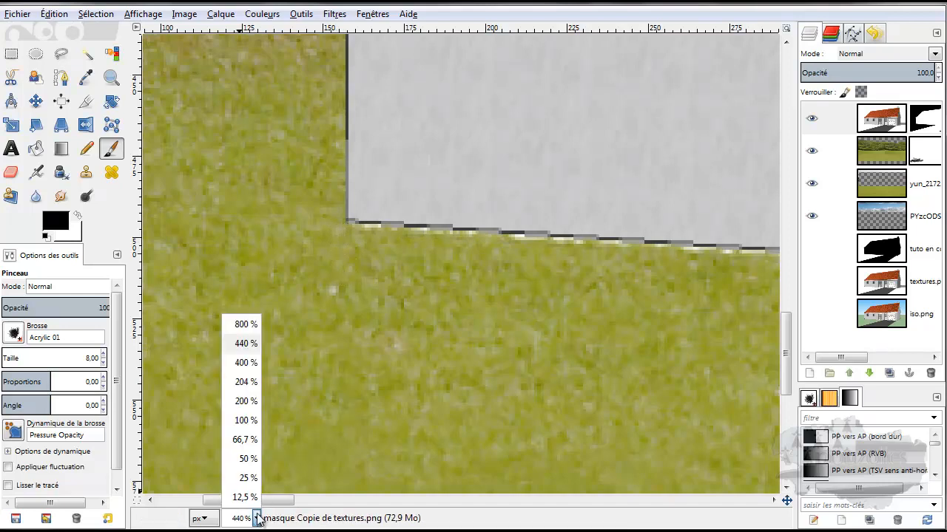
pyautogui.click(247, 439)
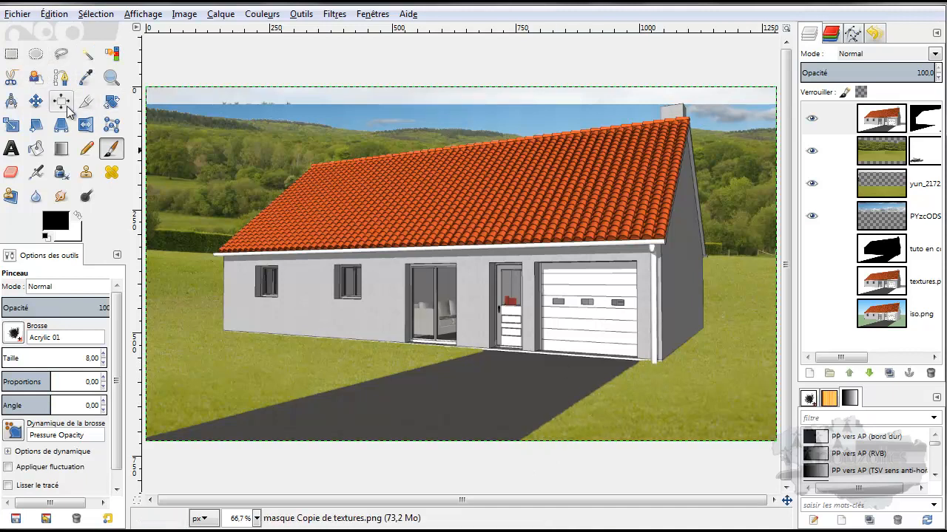
pyautogui.click(35, 100)
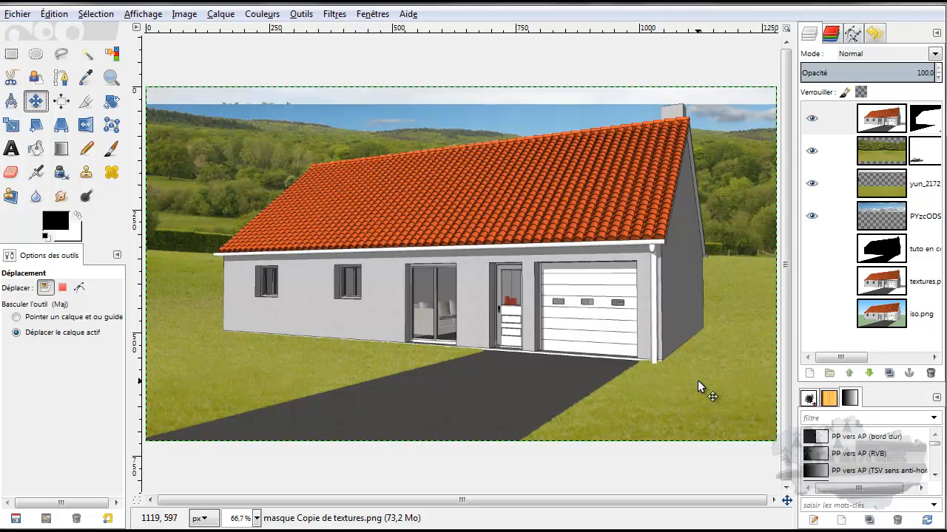
pyautogui.click(922, 152)
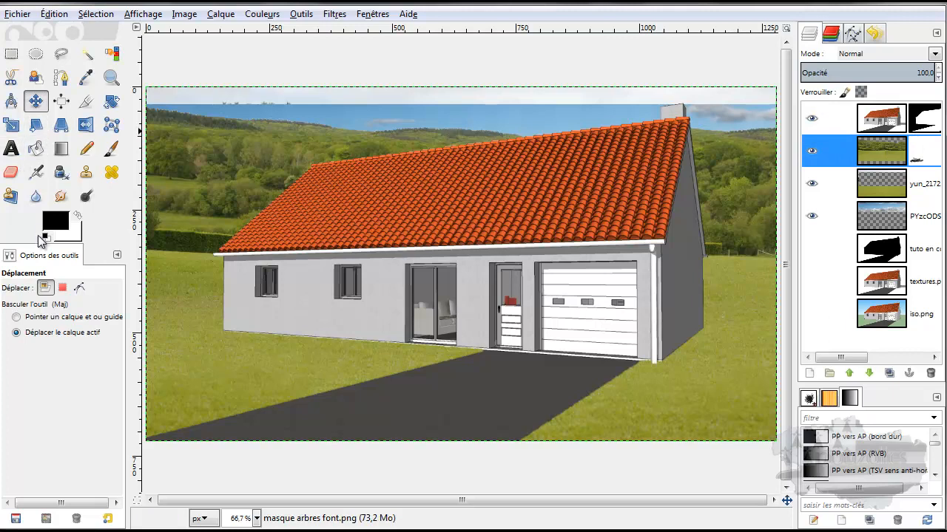
# Set the Paintbrush to the Acrylic 05 brush at size 13.
pyautogui.click(112, 149)
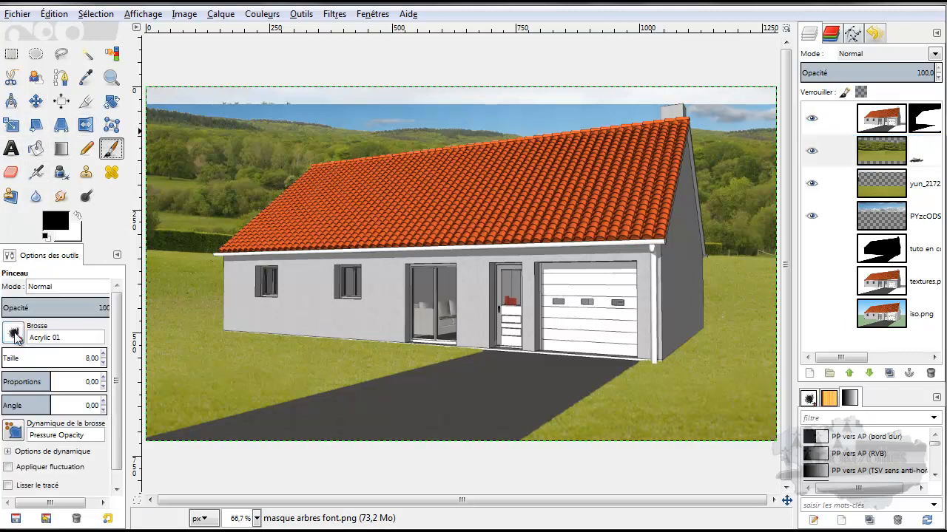
pyautogui.click(15, 334)
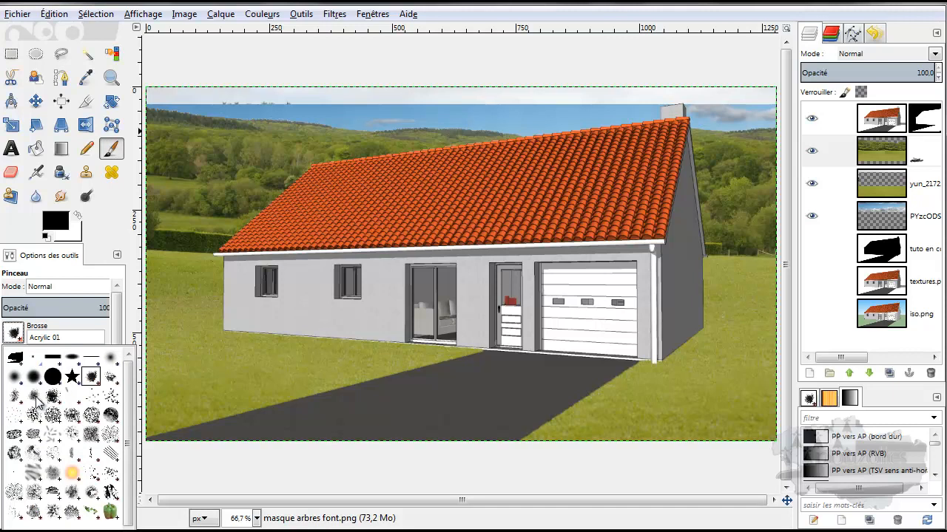
pyautogui.doubleClick(56, 402)
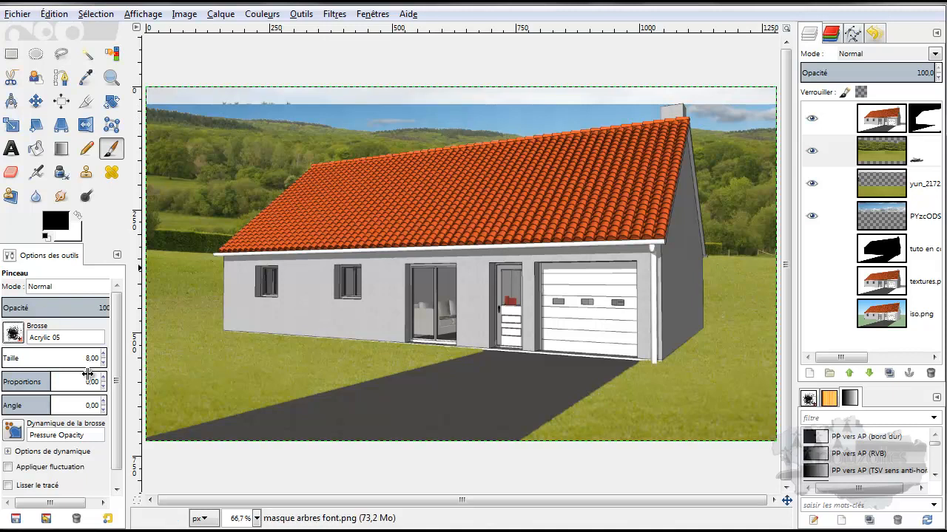
pyautogui.click(103, 354)
pyautogui.click(103, 354)
pyautogui.click(103, 355)
pyautogui.click(102, 355)
pyautogui.click(103, 354)
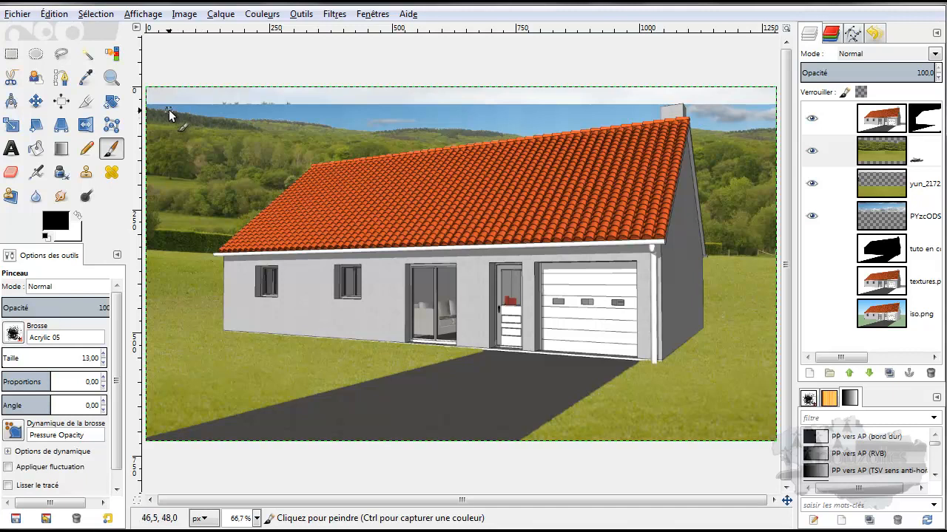
# Lower the brush opacity to about 37 and try dabbing black on the tree mask along the hills' skyline above the roof.
pyautogui.click(51, 310)
pyautogui.moveTo(50, 310); pyautogui.dragTo(43, 310)
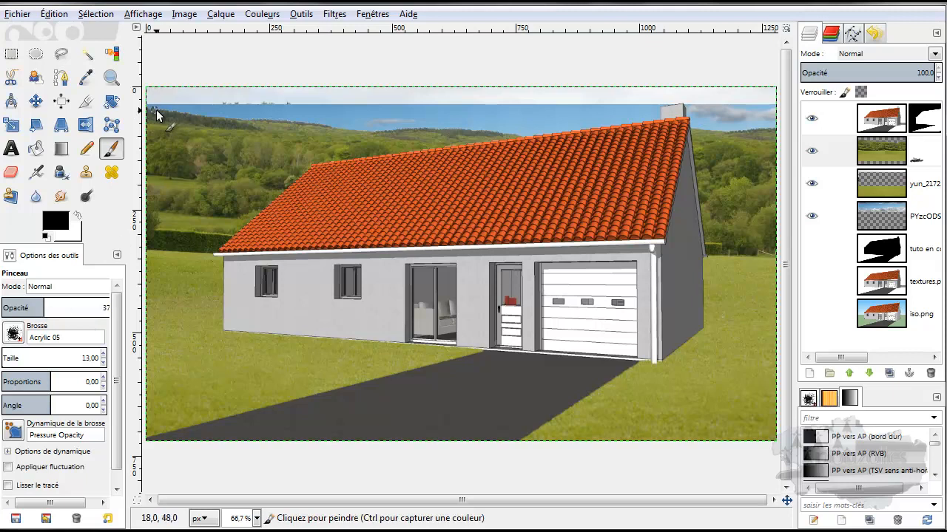
pyautogui.click(323, 125)
pyautogui.moveTo(446, 131)
pyautogui.mouseDown()
pyautogui.moveTo(407, 130)
pyautogui.moveTo(442, 130)
pyautogui.mouseUp()
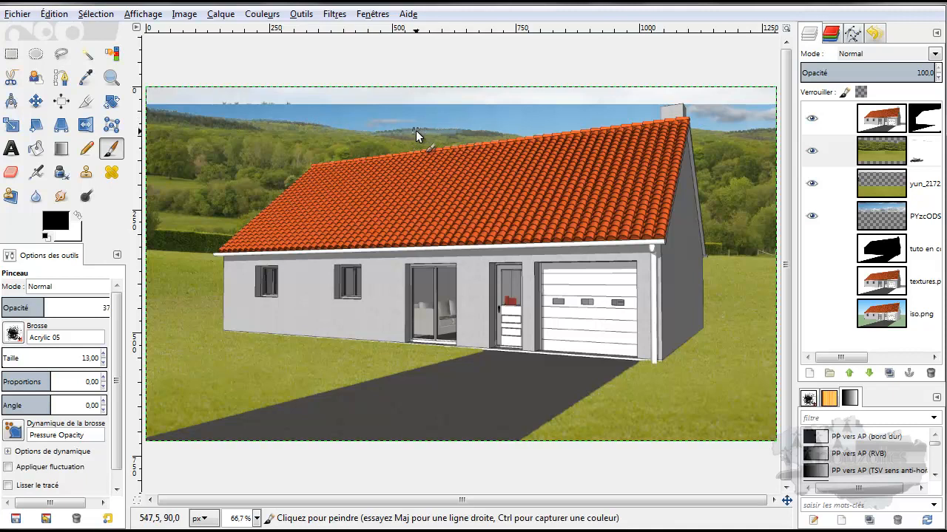
# Undo the black dabs along the skyline and restore the brush opacity to 100.
pyautogui.press('ctrl')
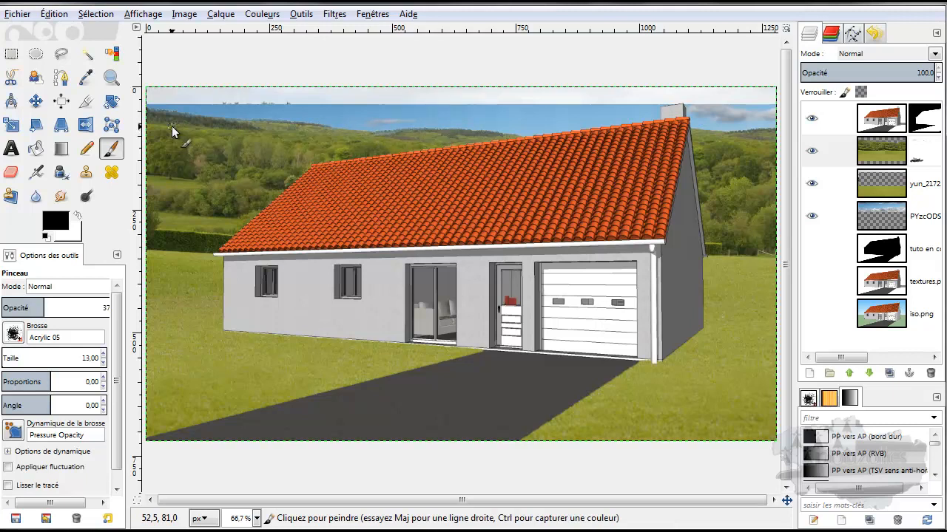
pyautogui.press('ctrl')
pyautogui.moveTo(44, 309); pyautogui.dragTo(137, 315)
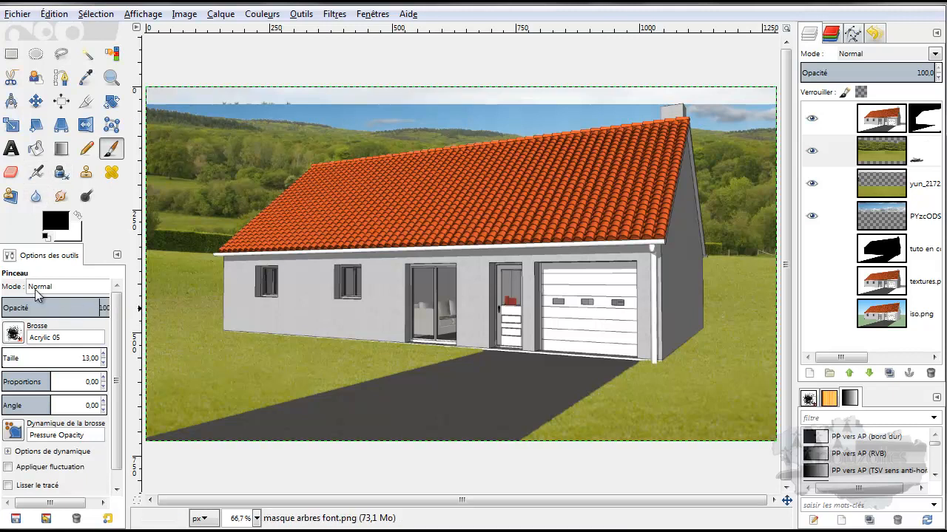
# Activate the Move tool for the active tree layer.
pyautogui.click(37, 102)
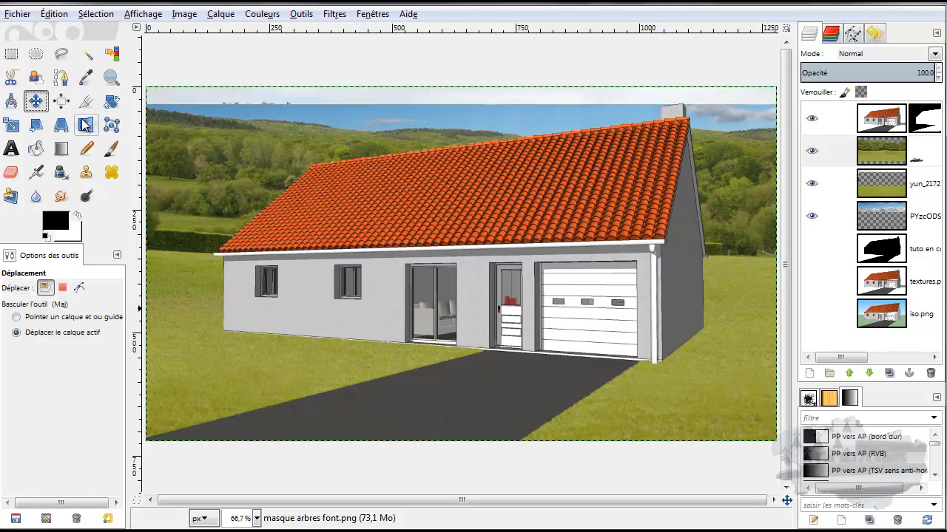